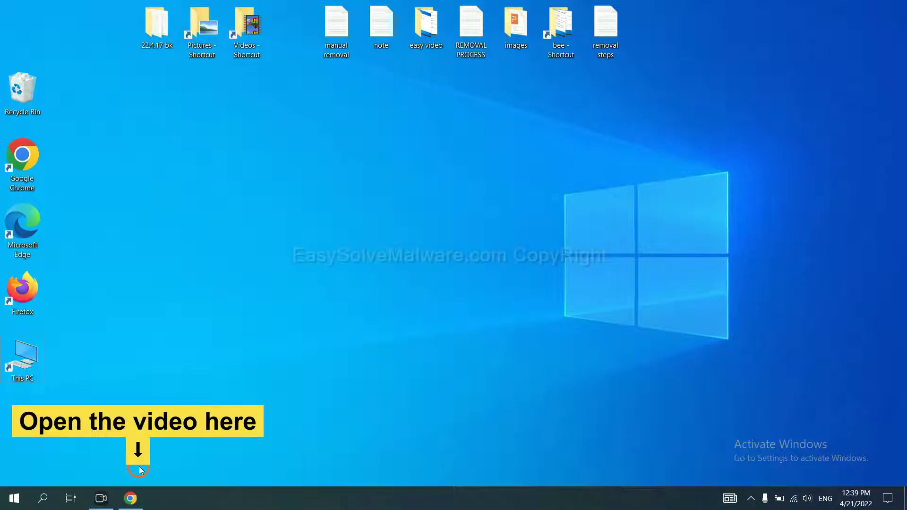
Open the easysolvemalware.com guide from the video description and download SpyHunter for Windows.
click(140, 498)
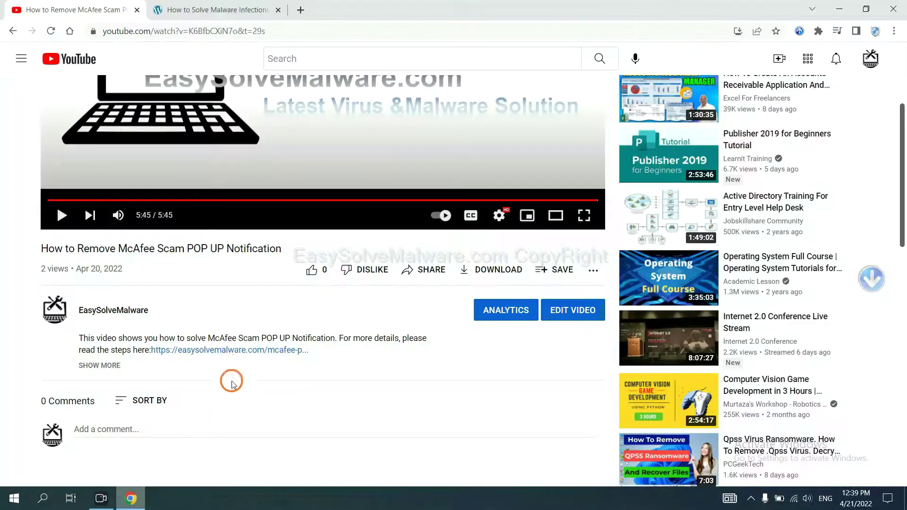
click(250, 351)
click(229, 9)
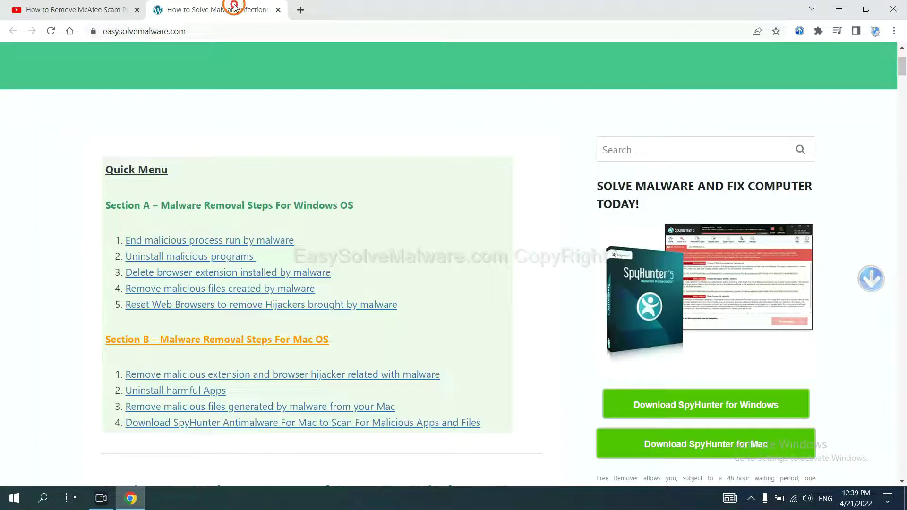
scroll(903, 245, down, 3)
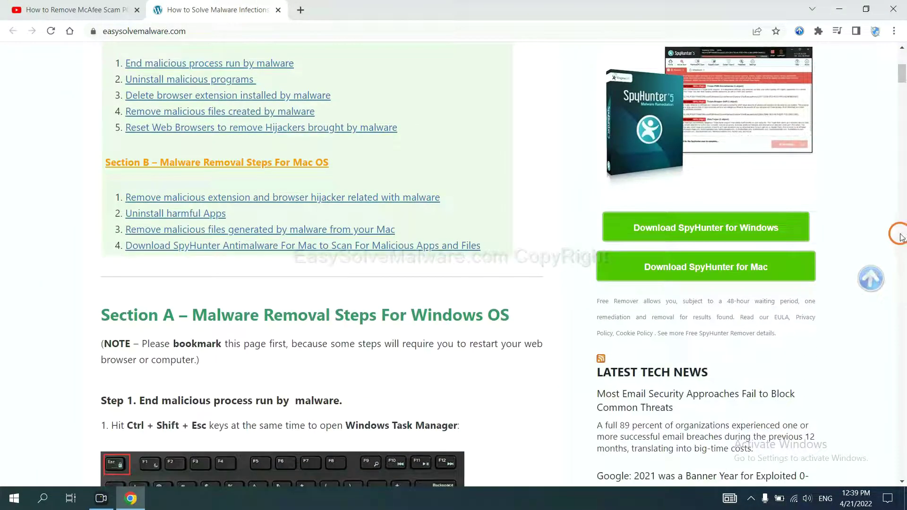
click(769, 226)
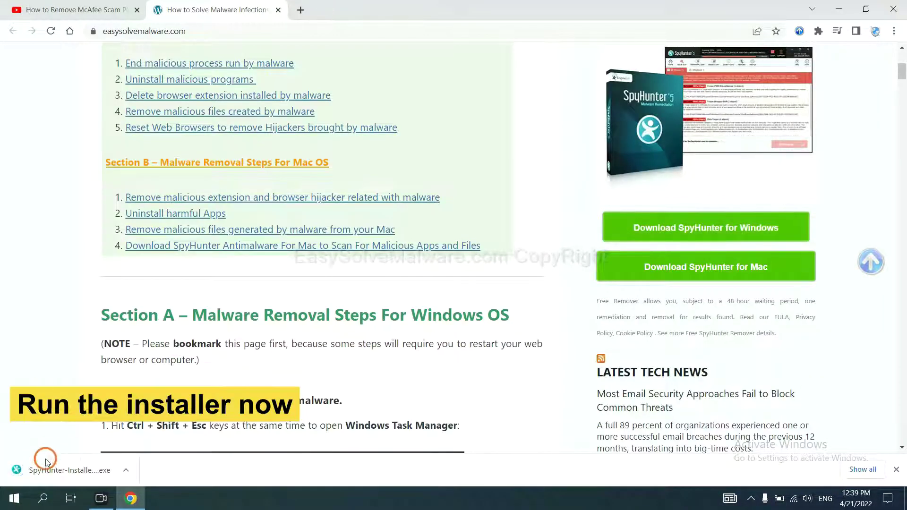
Run the SpyHunter installer in English, accept the EULA, and install SpyHunter 5.
click(57, 471)
click(57, 471)
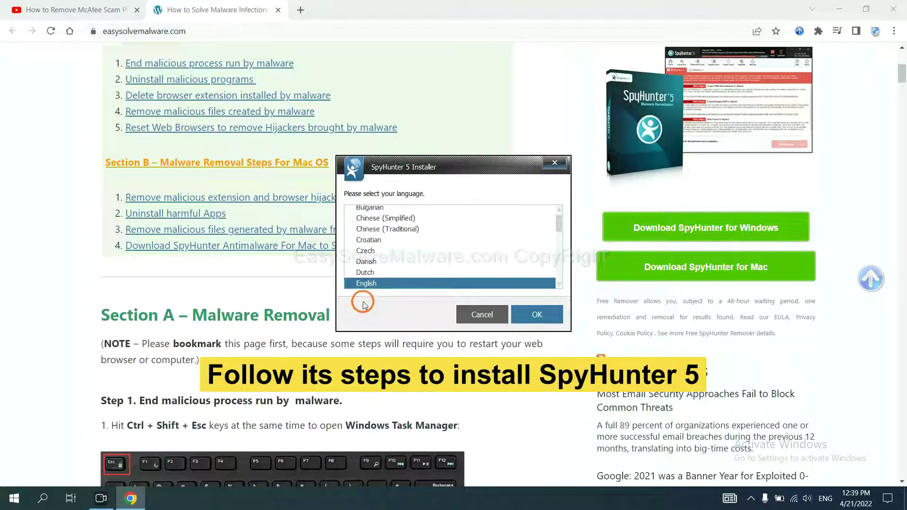
click(525, 314)
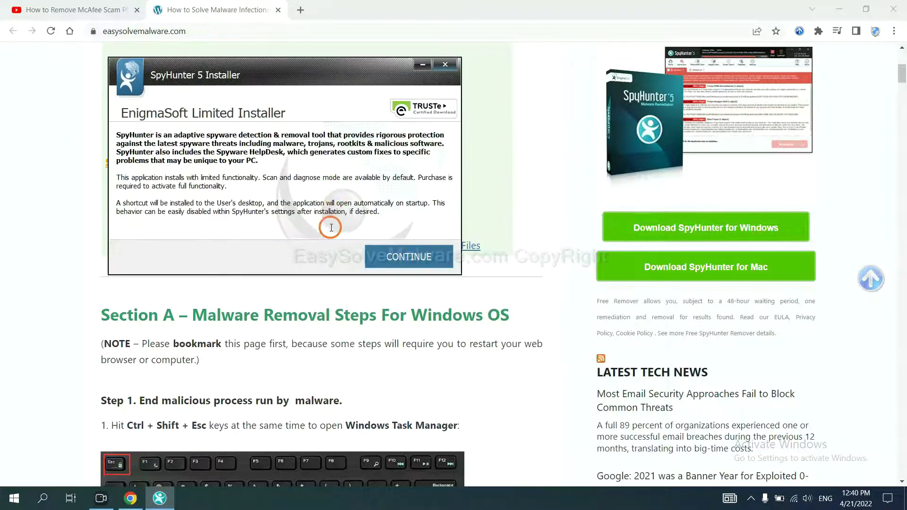
click(386, 258)
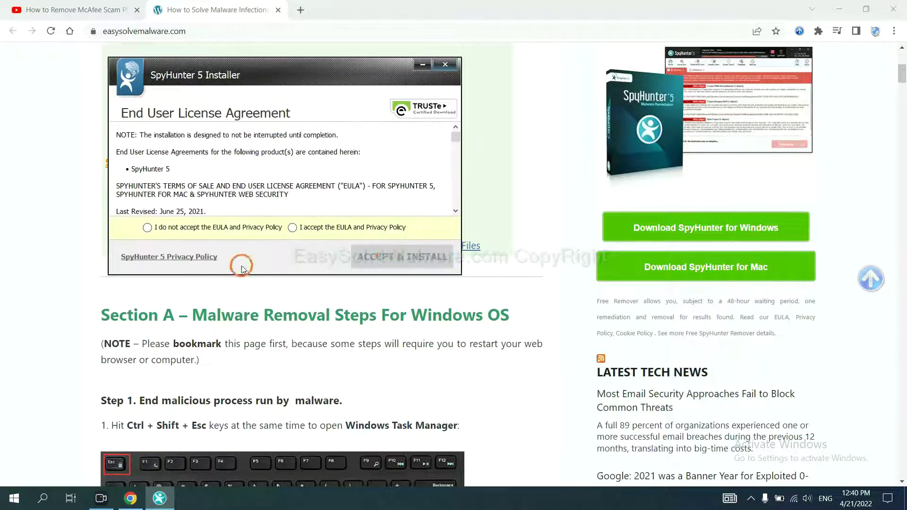
click(292, 227)
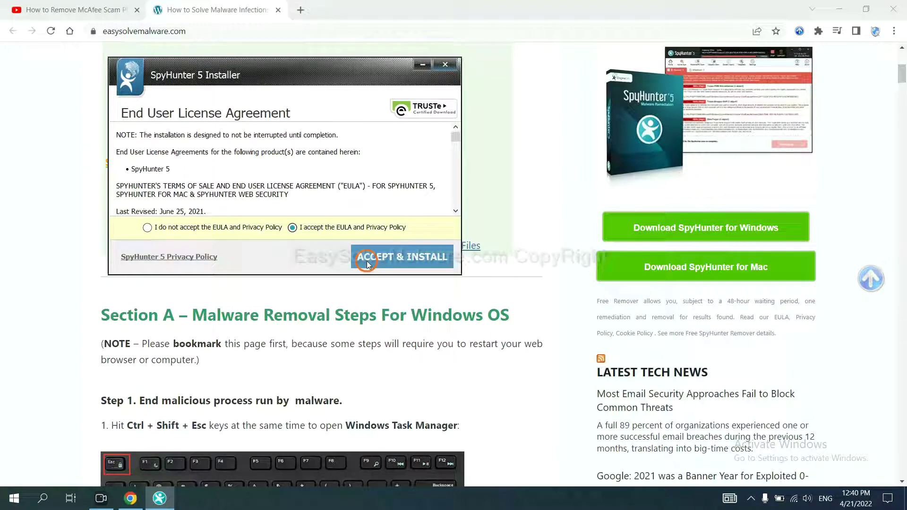
click(368, 262)
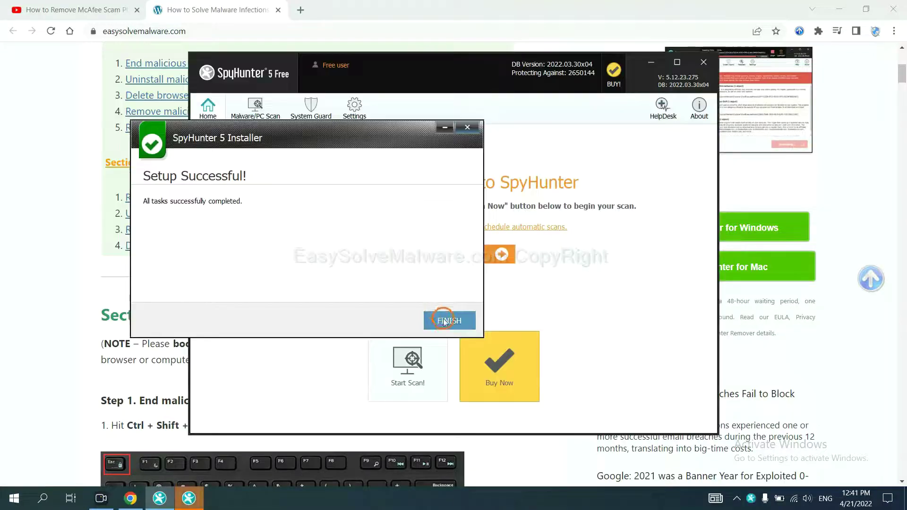
click(446, 321)
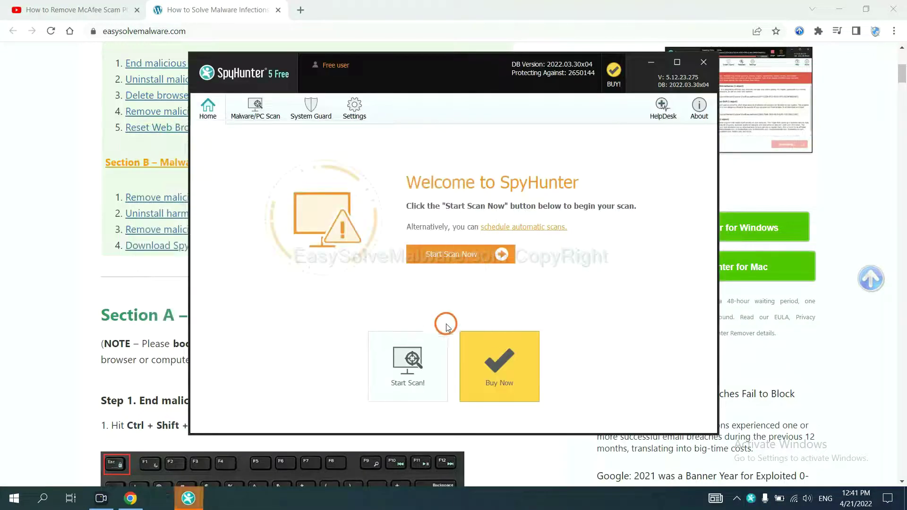
Scan the computer and continue past the unknown object remove360.bat.
click(446, 256)
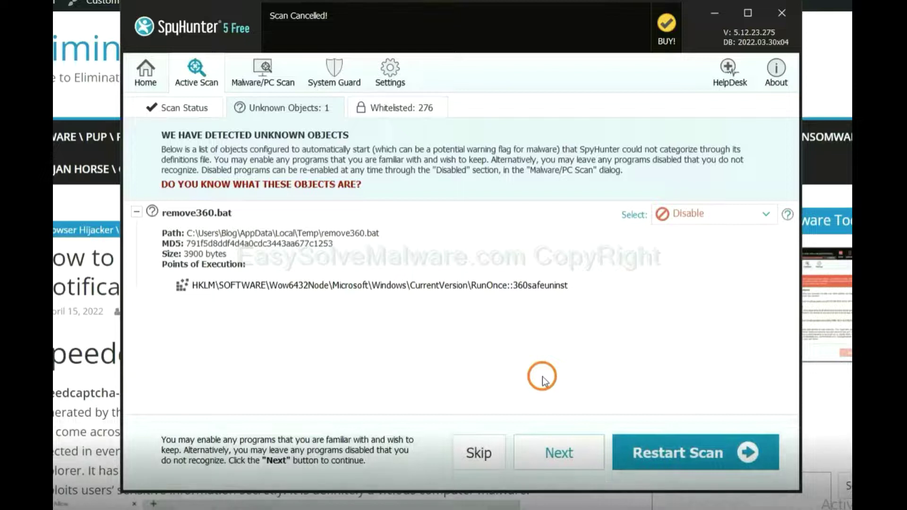
click(557, 451)
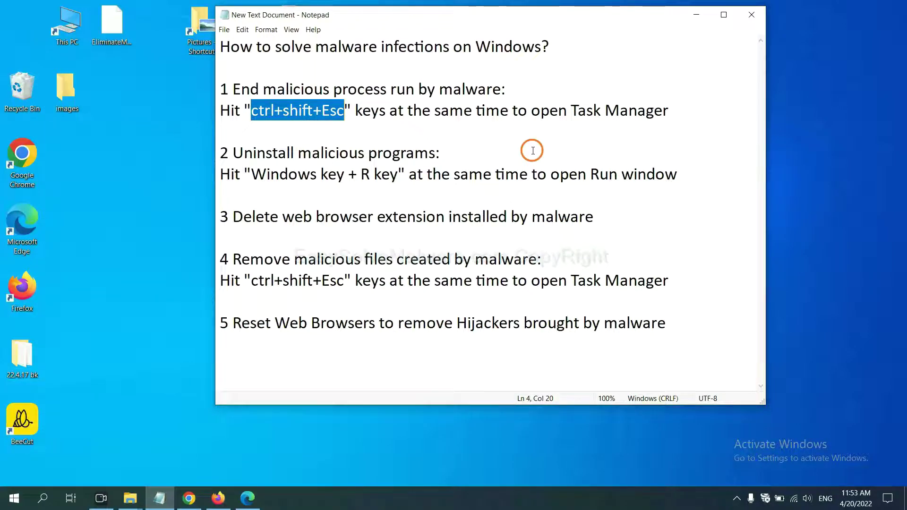
Open Task Manager with Ctrl+Shift+Esc, as noted in step 1.
click(321, 113)
drag(343, 114, 250, 115)
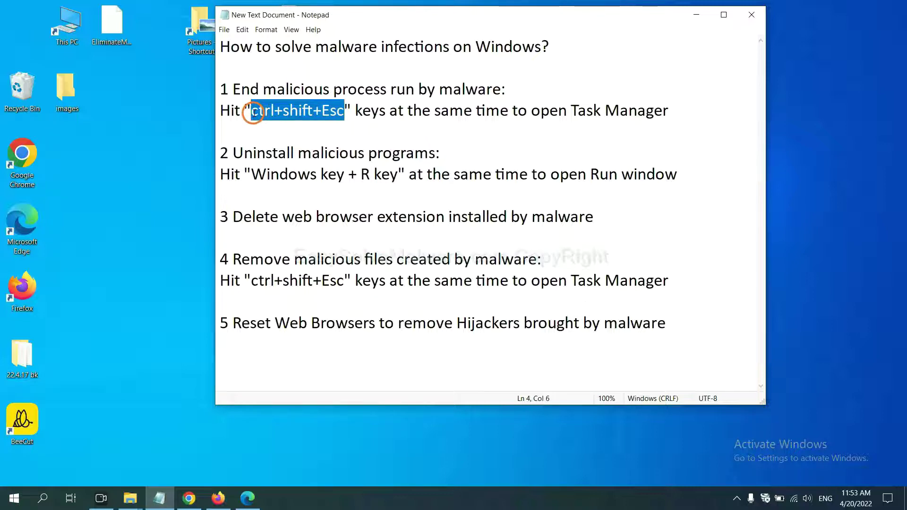
key(ctrl+shift+Escape)
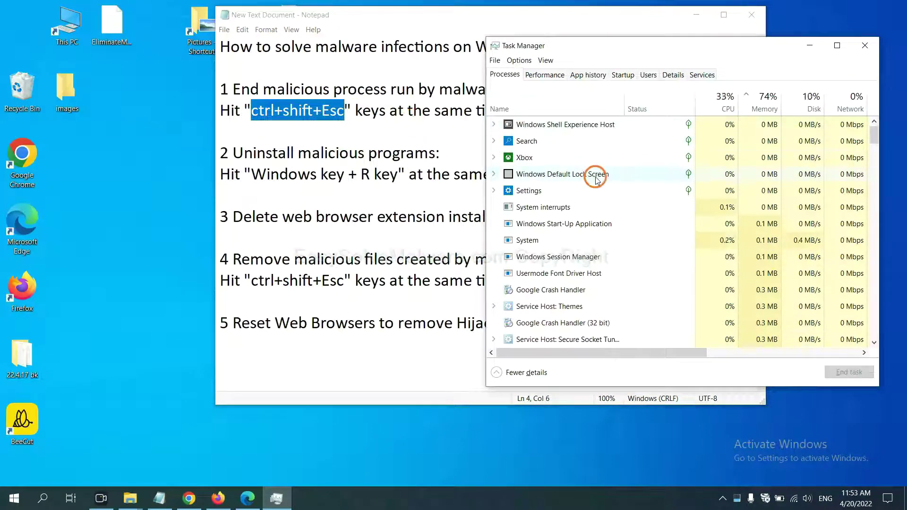
End the Usermode Font Driver Host process and close Task Manager.
click(606, 239)
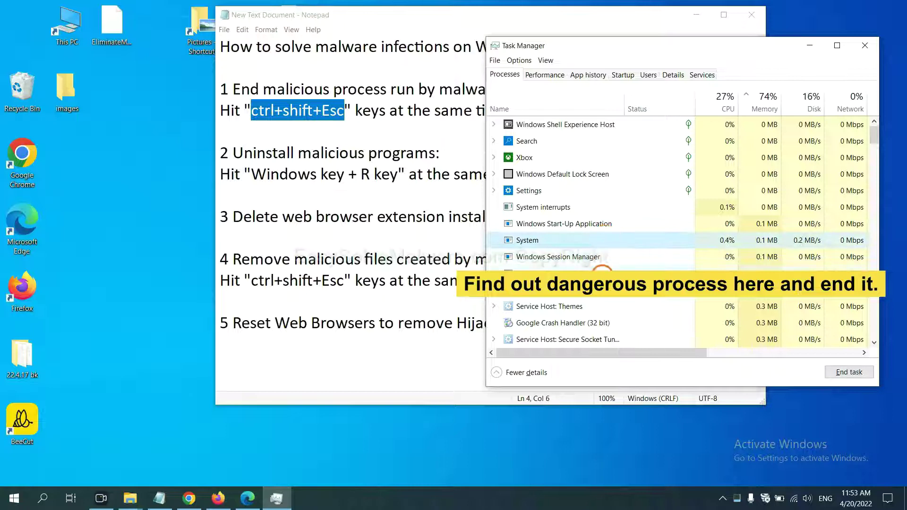
click(602, 273)
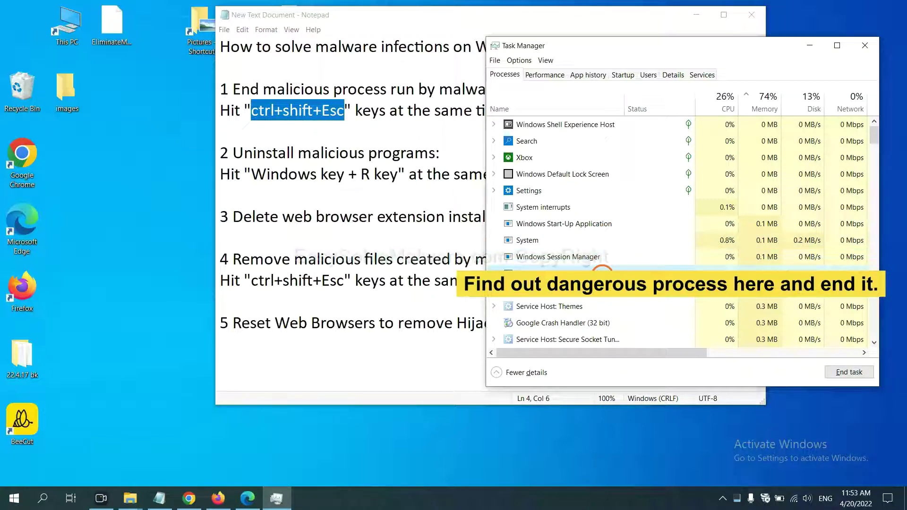
click(850, 373)
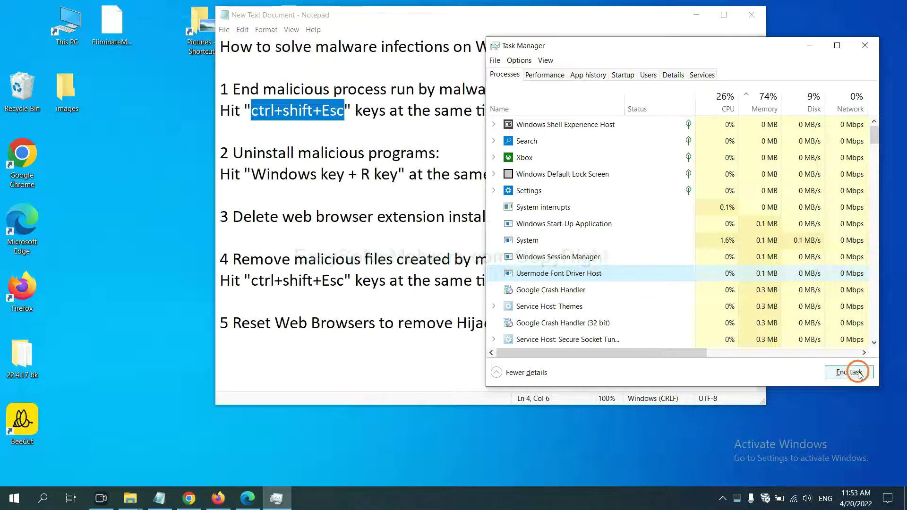
click(862, 47)
click(415, 170)
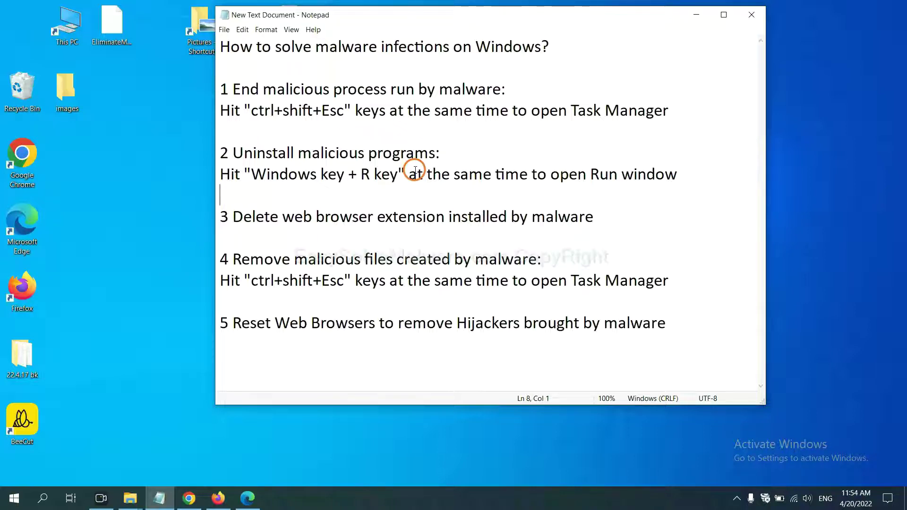
Open the Run box with Windows+R and run 'control panel'.
click(255, 178)
drag(256, 178, 395, 184)
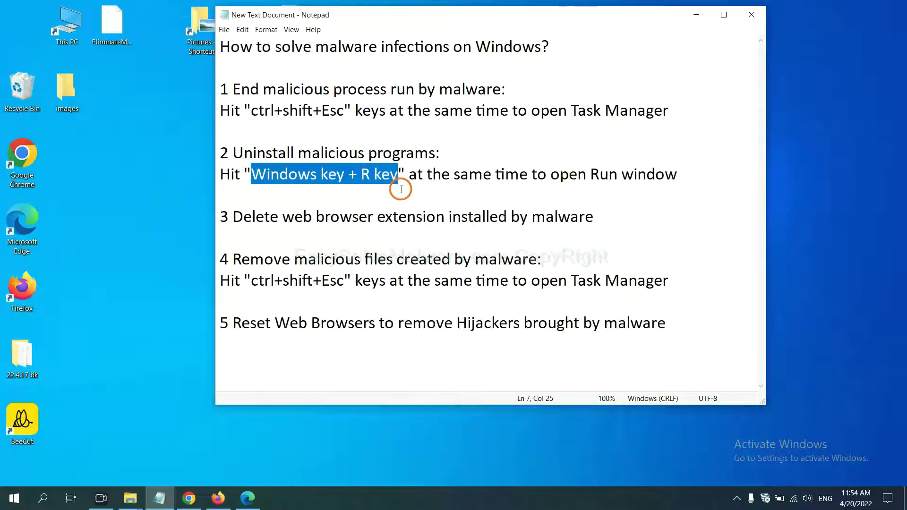
key(super+r)
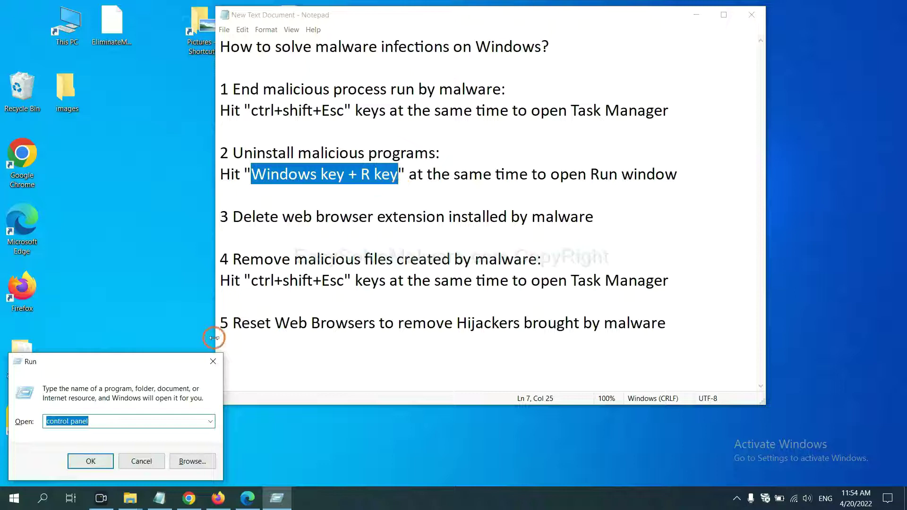
drag(100, 370, 691, 161)
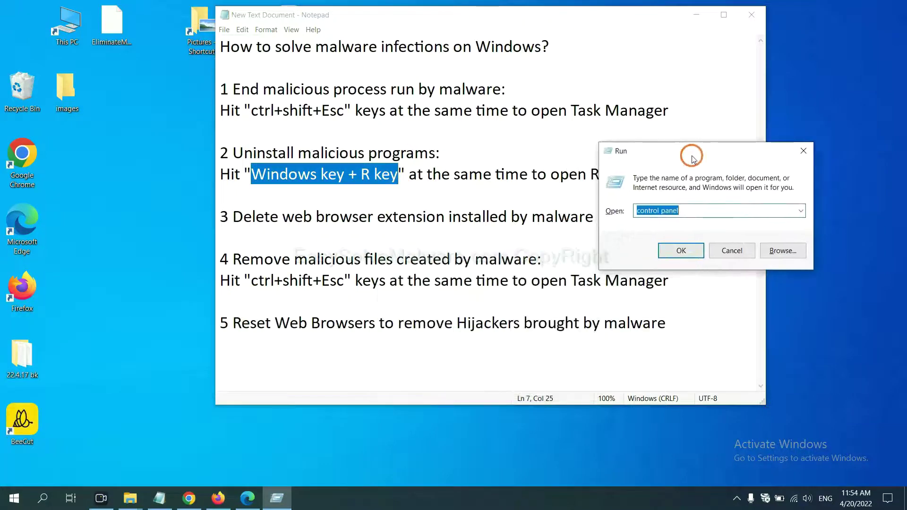
click(698, 212)
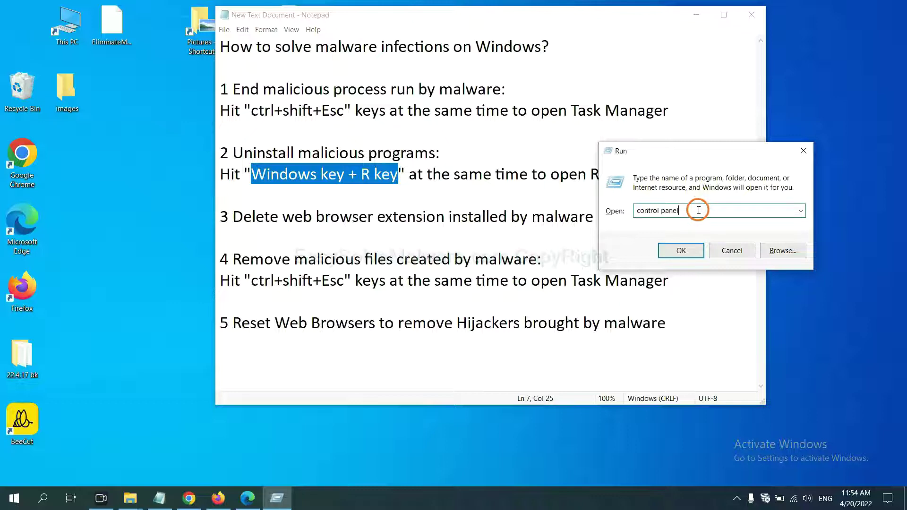
drag(694, 211, 630, 210)
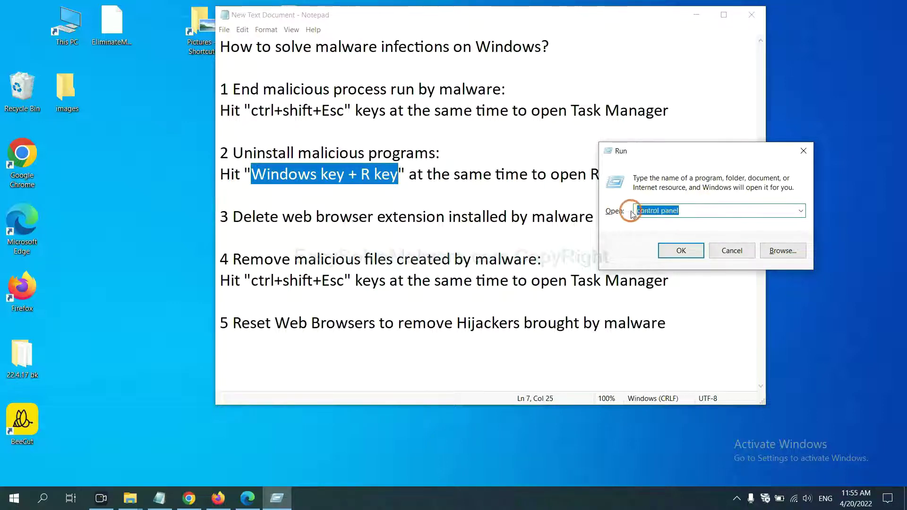
click(677, 258)
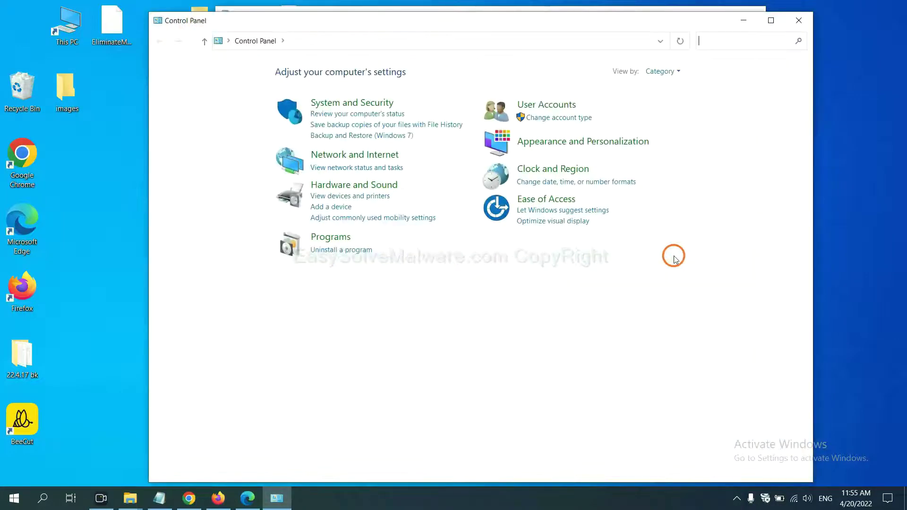
Open Uninstall a program, select Xiph.Org Open Codecs, then close the programs list.
click(357, 250)
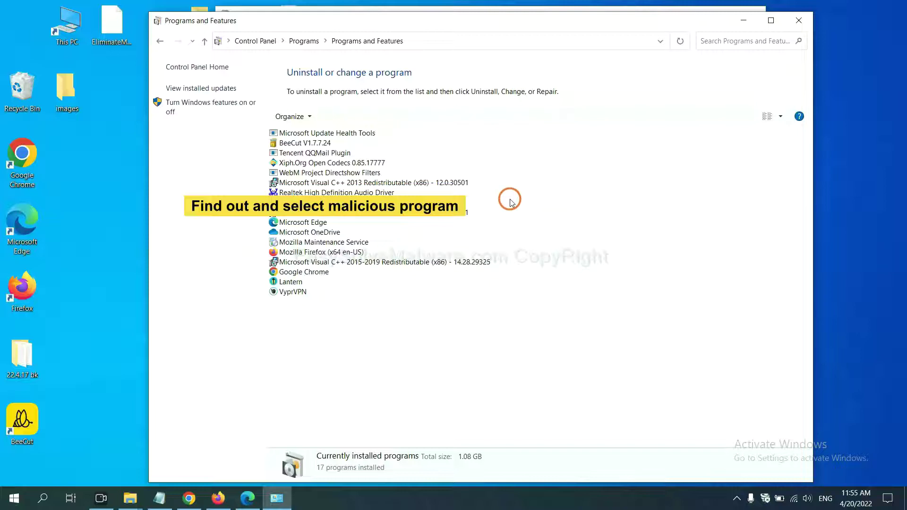
click(356, 163)
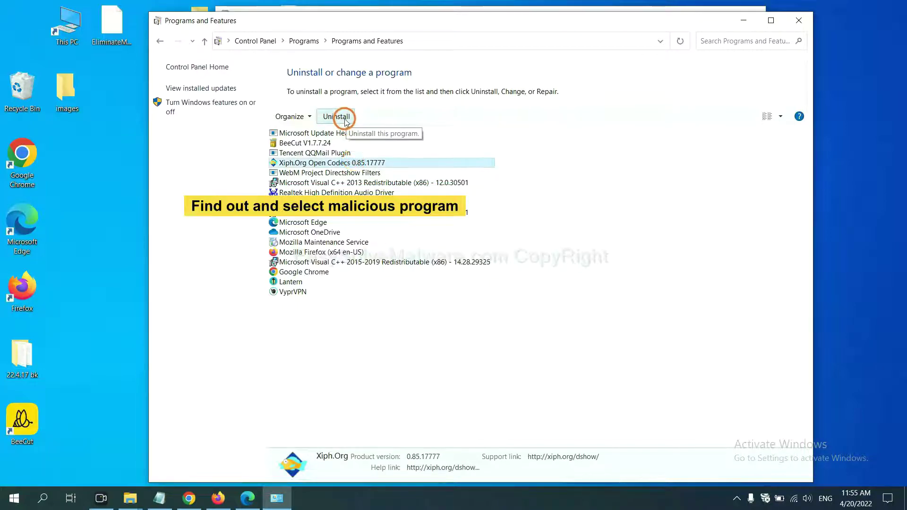
click(807, 26)
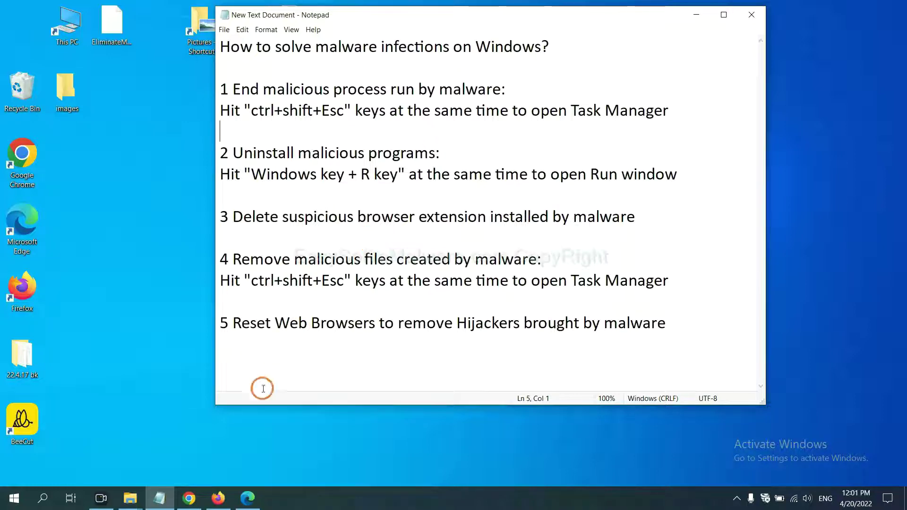
Open Chrome's Extensions page via More tools to see Scroll To Top.
click(189, 498)
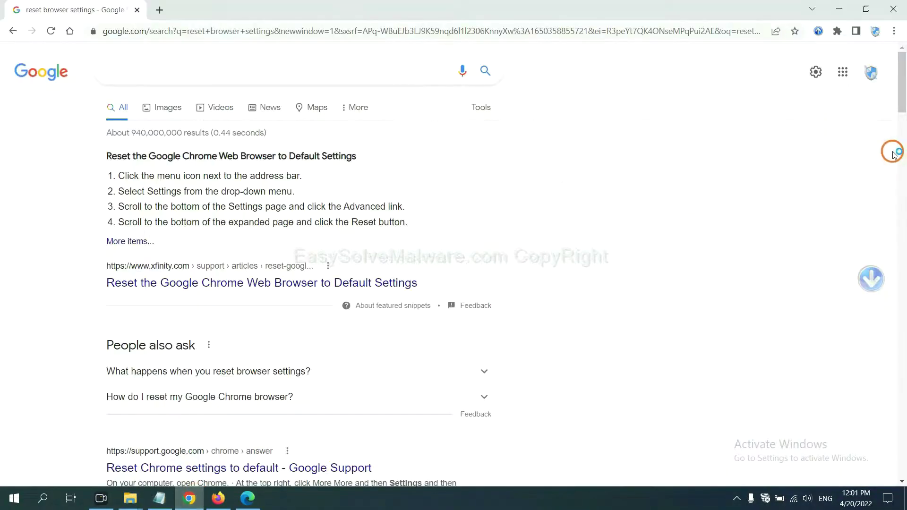
click(893, 32)
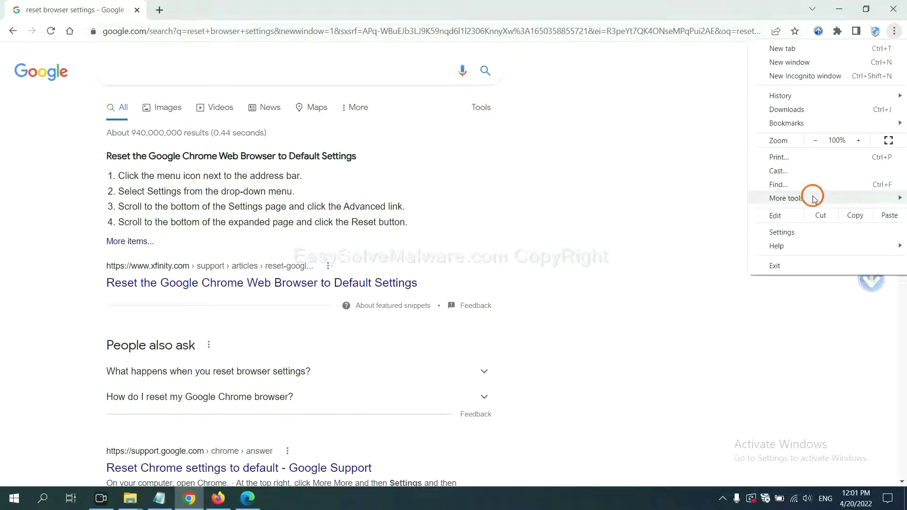
mouse_move(813, 198)
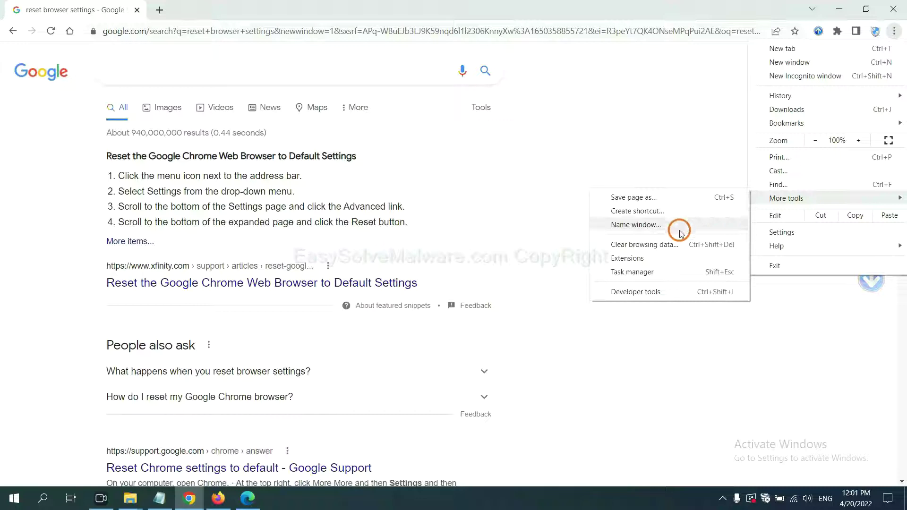
click(668, 257)
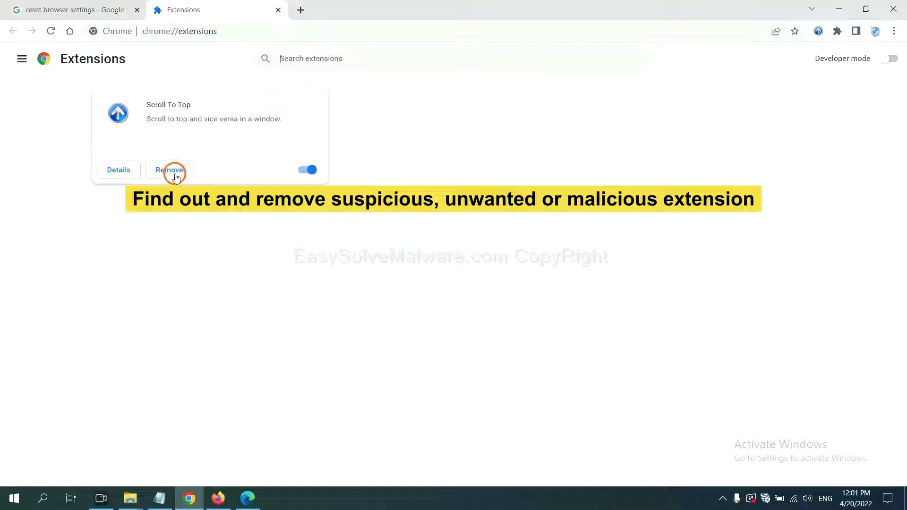
Open Firefox's Add-ons and themes and show GIPHY for Firefox's options menu.
click(216, 498)
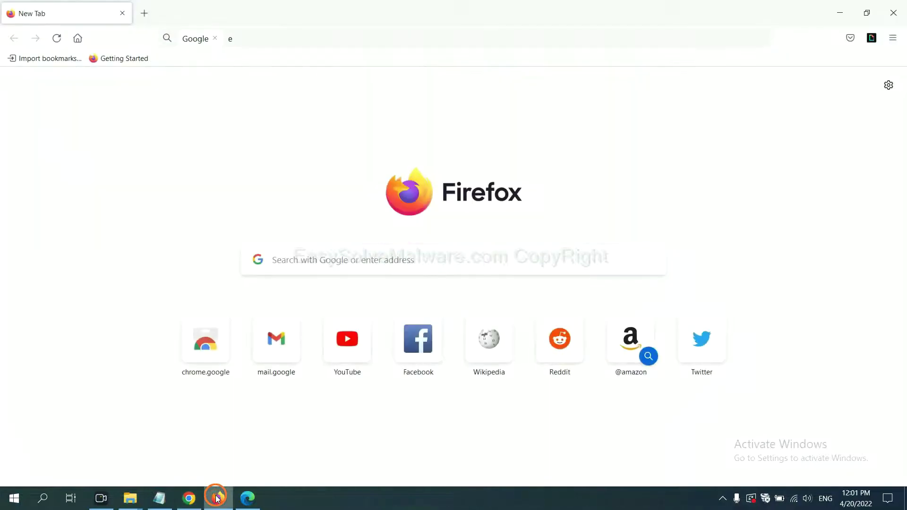
click(894, 39)
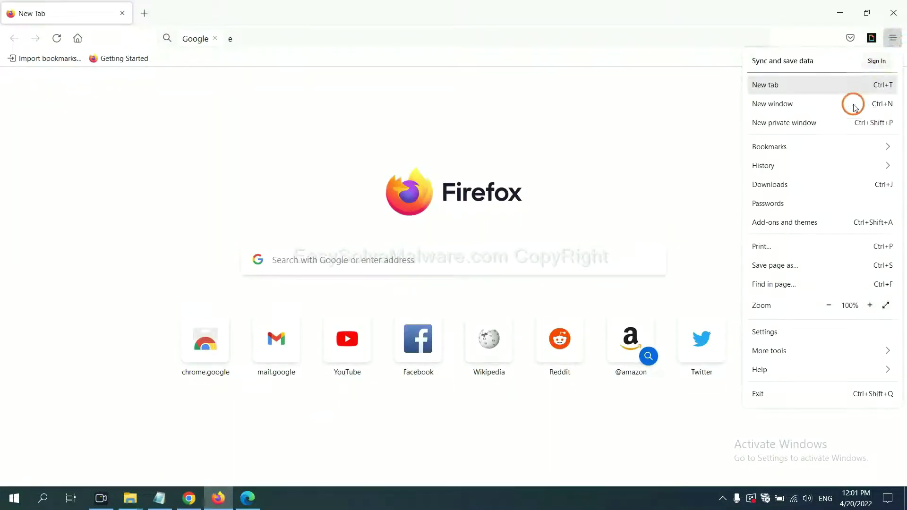
click(792, 228)
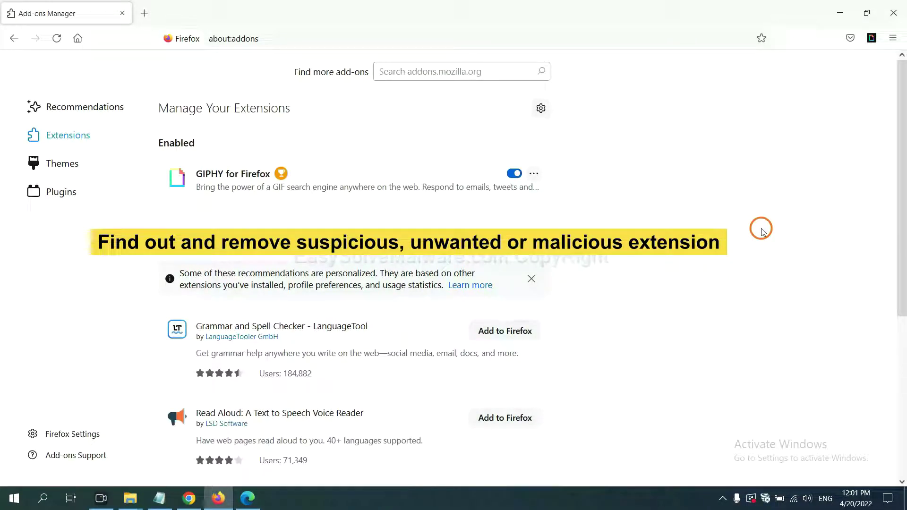
click(534, 176)
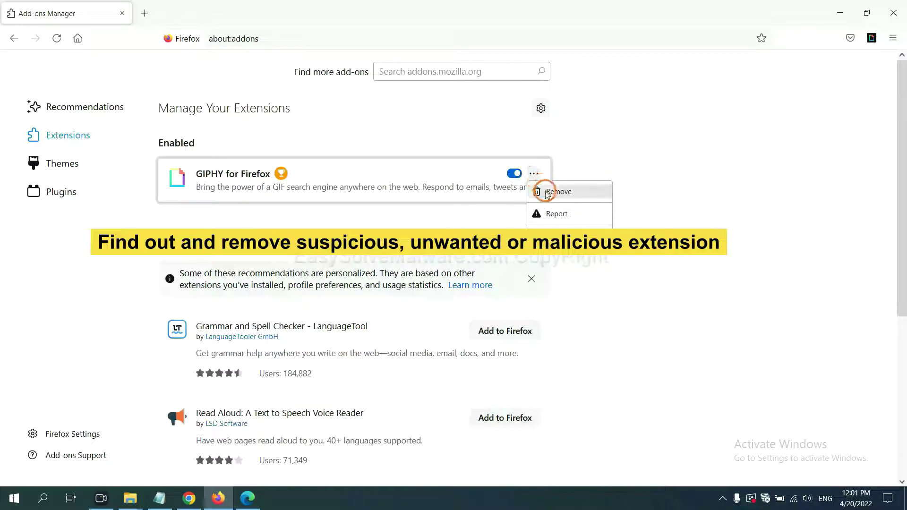
Open Edge's Manage extensions page from the Settings and more menu.
click(248, 499)
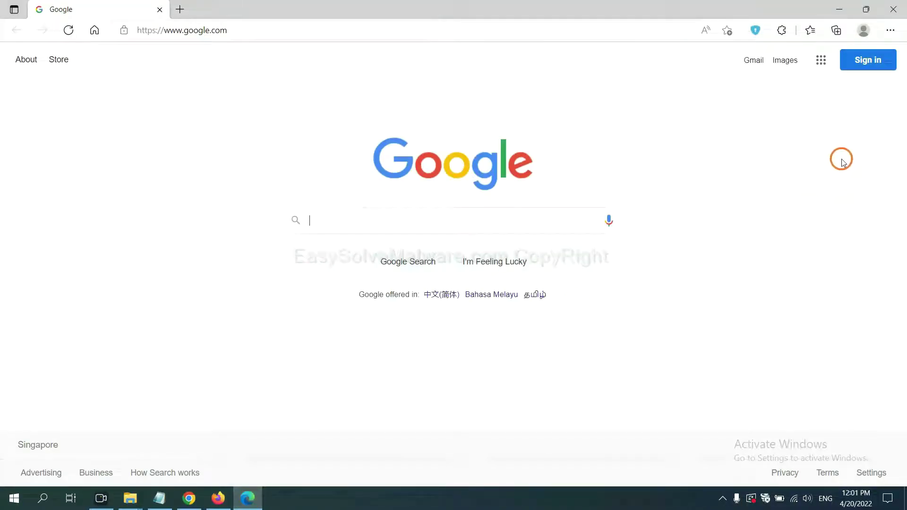
click(890, 31)
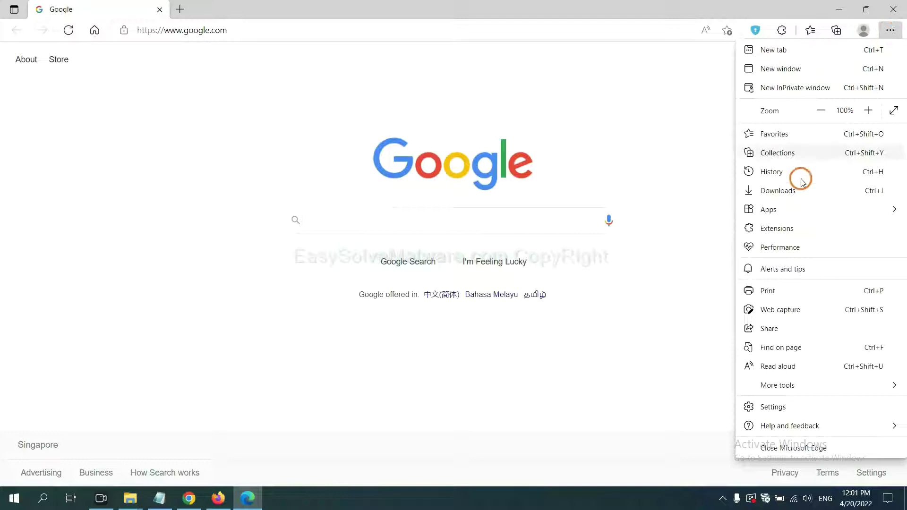
right_click(780, 229)
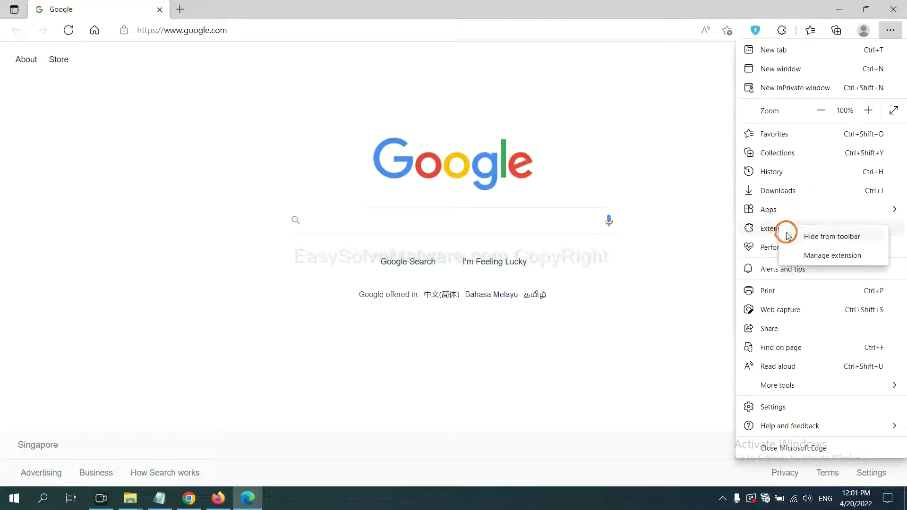
click(814, 257)
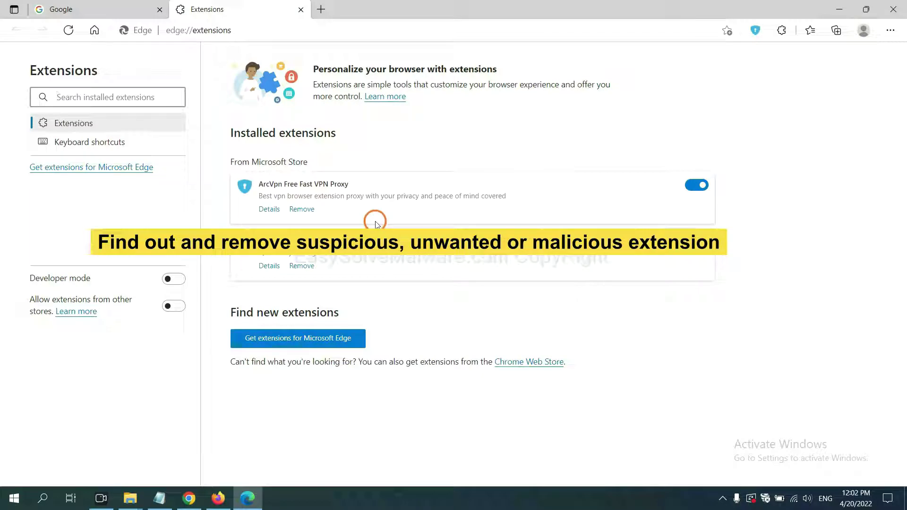
Remove the ArcVpn Free Fast VPN Proxy extension and show the desktop.
click(311, 211)
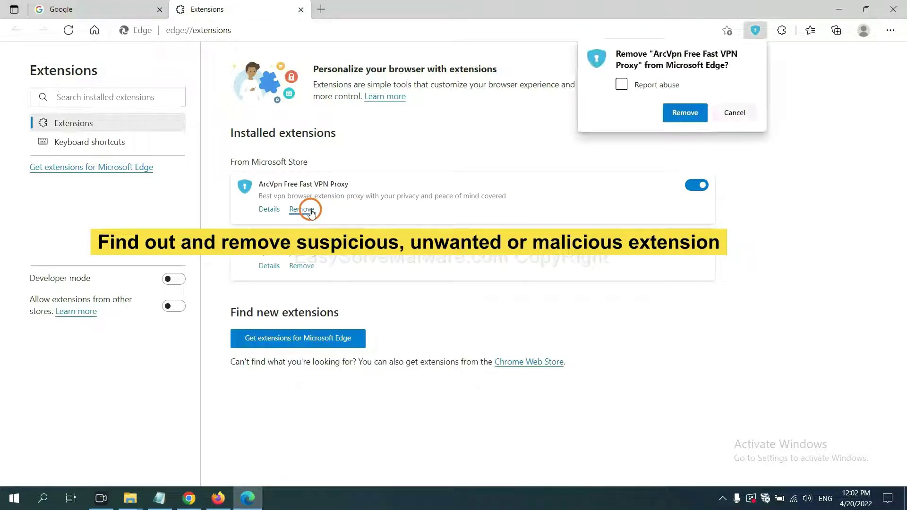
click(680, 118)
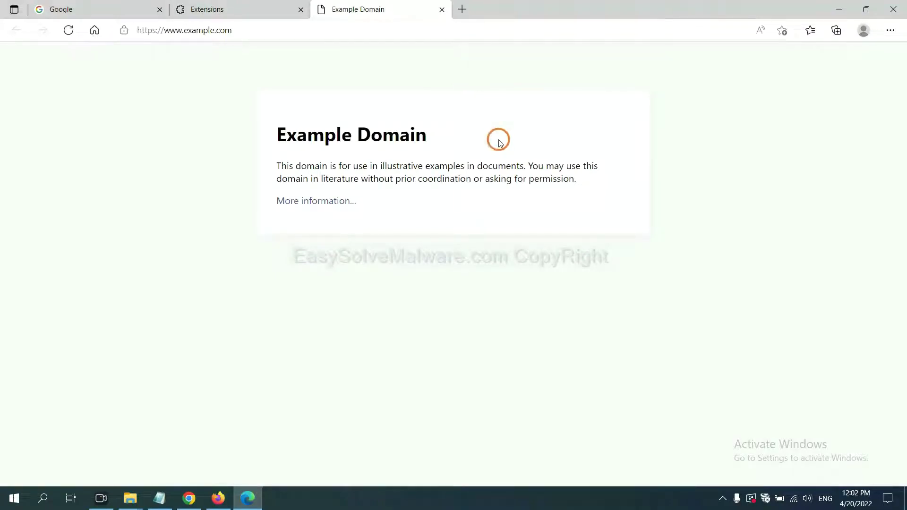
click(901, 503)
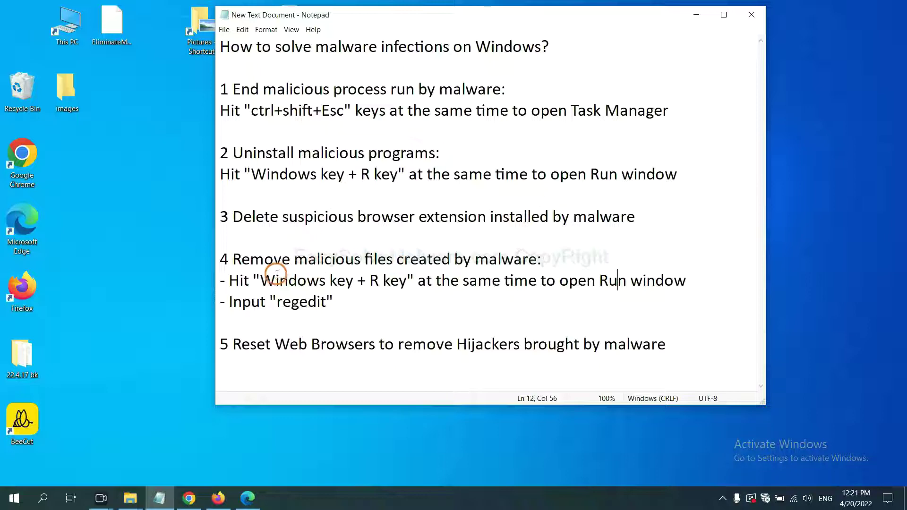
Open the Run dialog with Win+R and run regedit.
drag(232, 280, 515, 293)
click(525, 283)
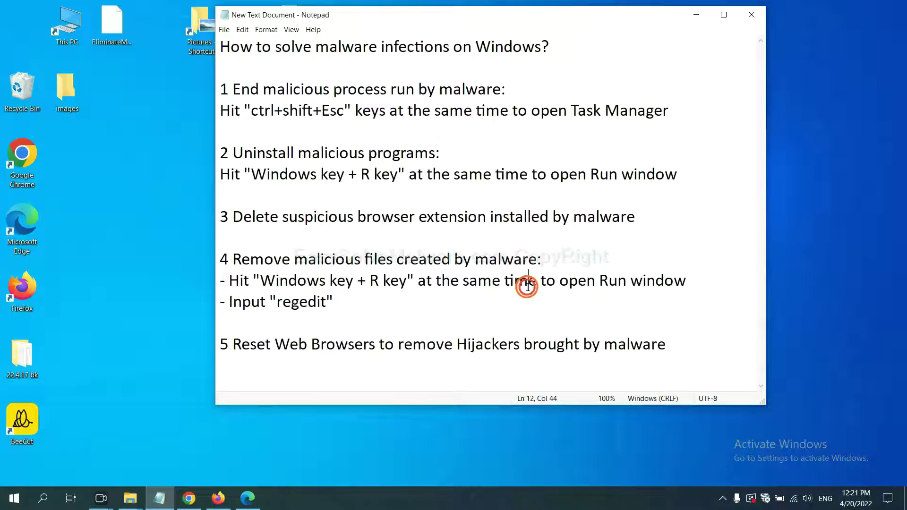
key(super+r)
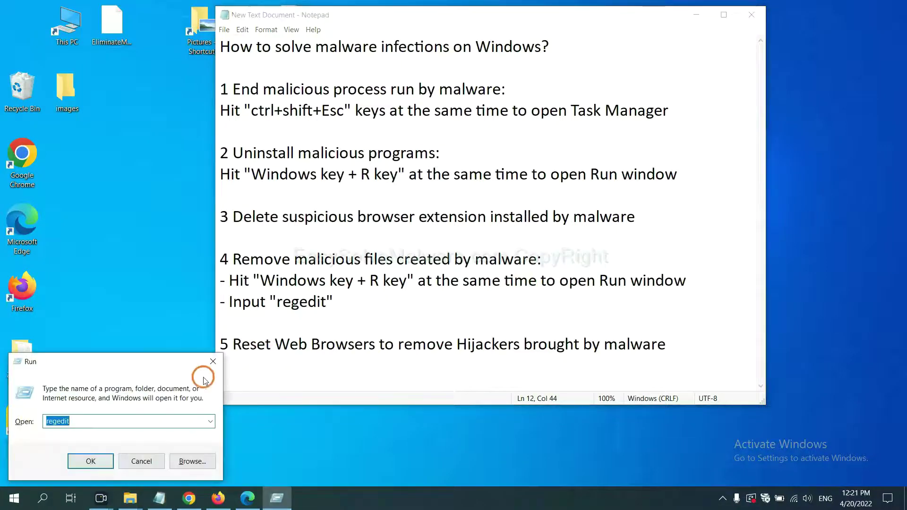
drag(165, 357, 722, 188)
click(666, 245)
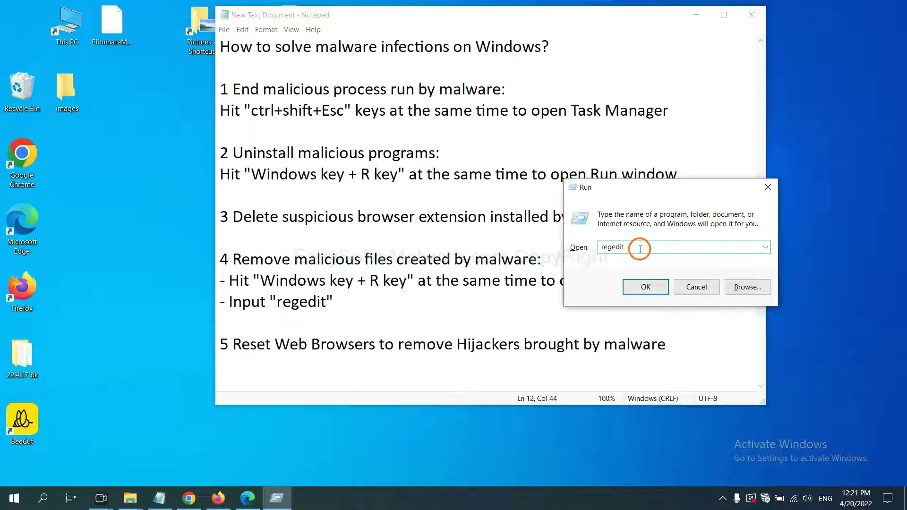
click(643, 285)
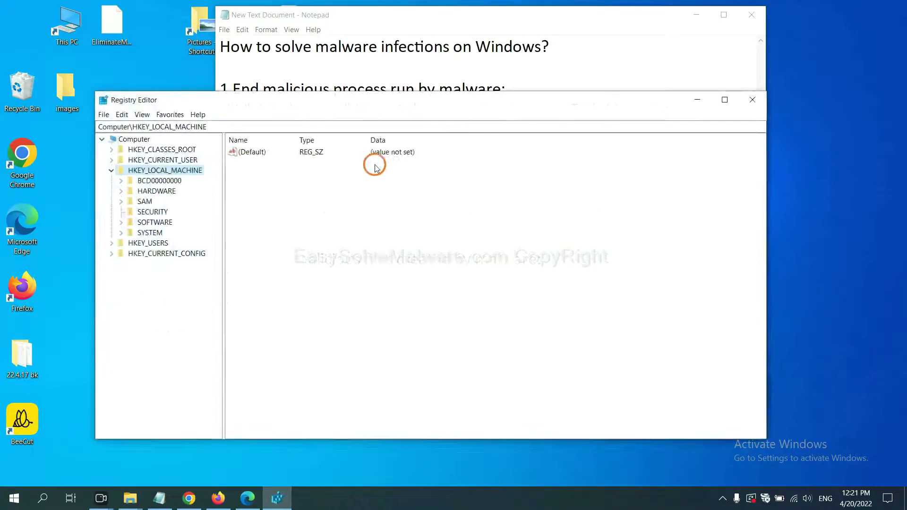
Search the registry for 'be' and open the context menu of the FEATURE_BROWSER_EMULATION key listing BeeCut.exe.
click(125, 116)
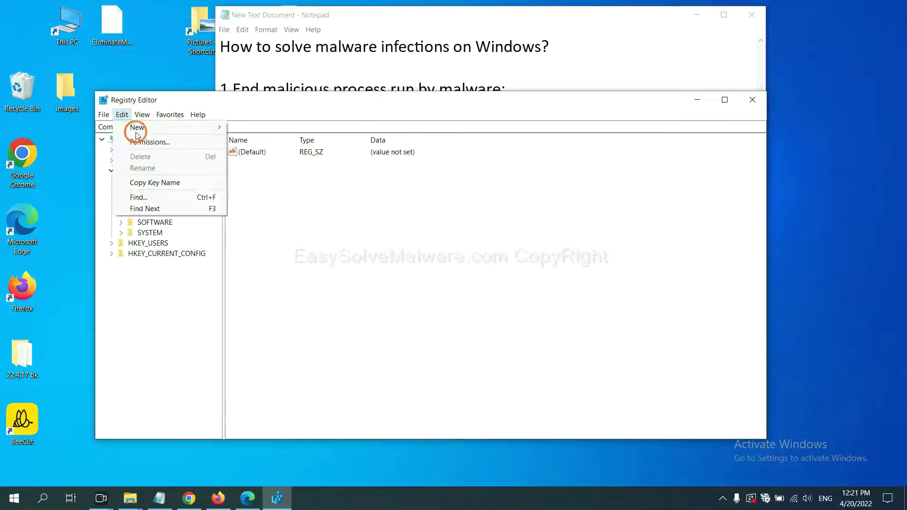
click(160, 199)
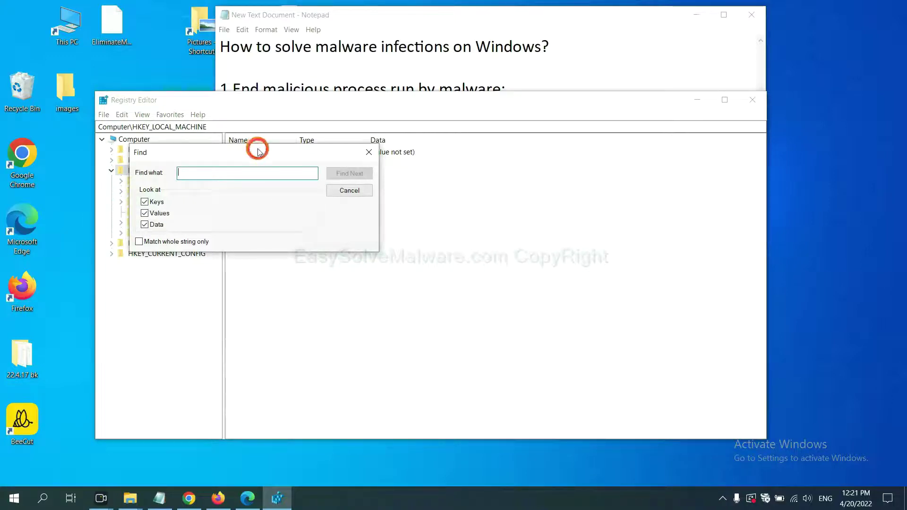
drag(259, 151, 347, 173)
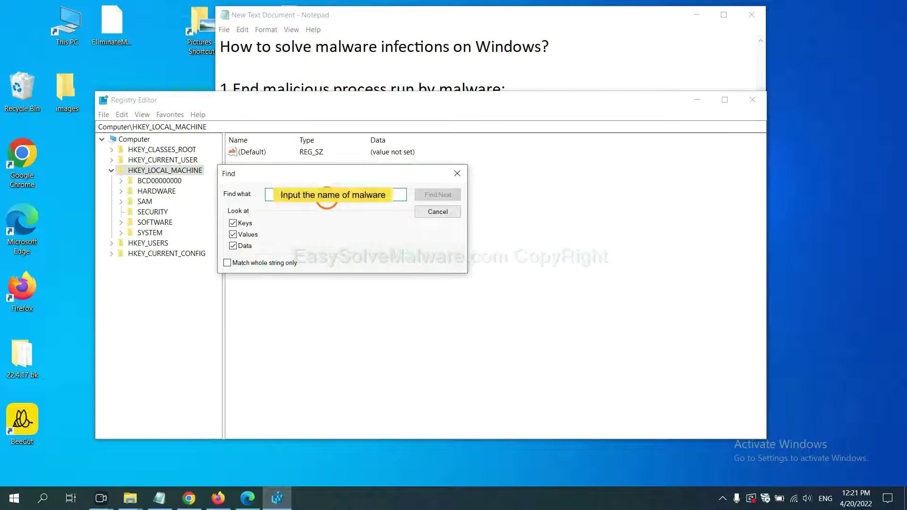
text(be)
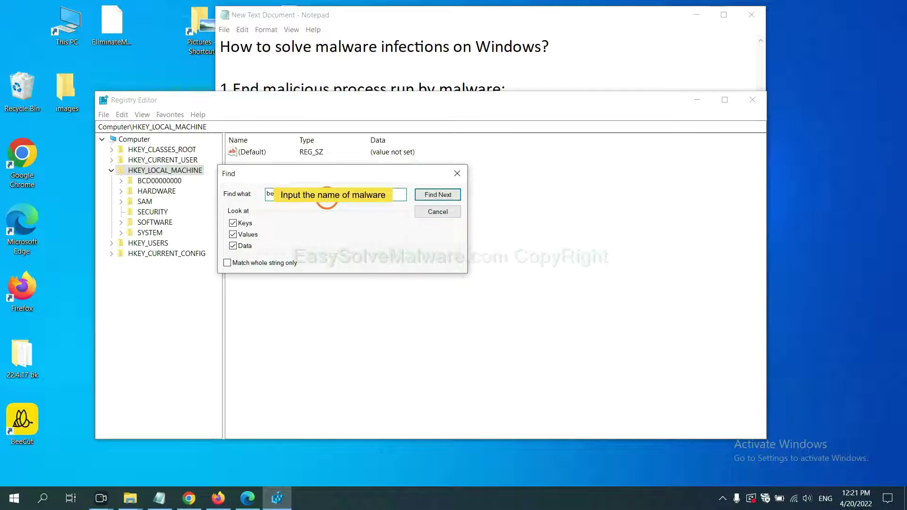
click(436, 195)
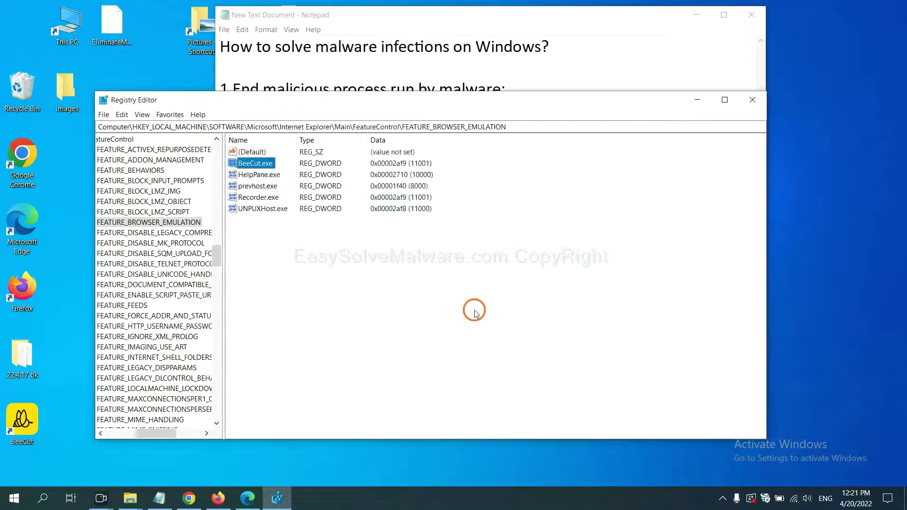
drag(152, 433, 144, 431)
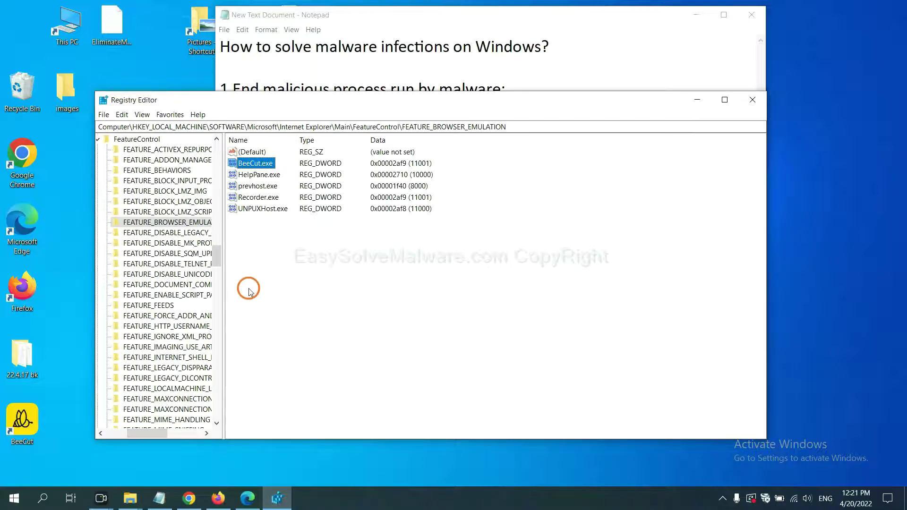
right_click(184, 225)
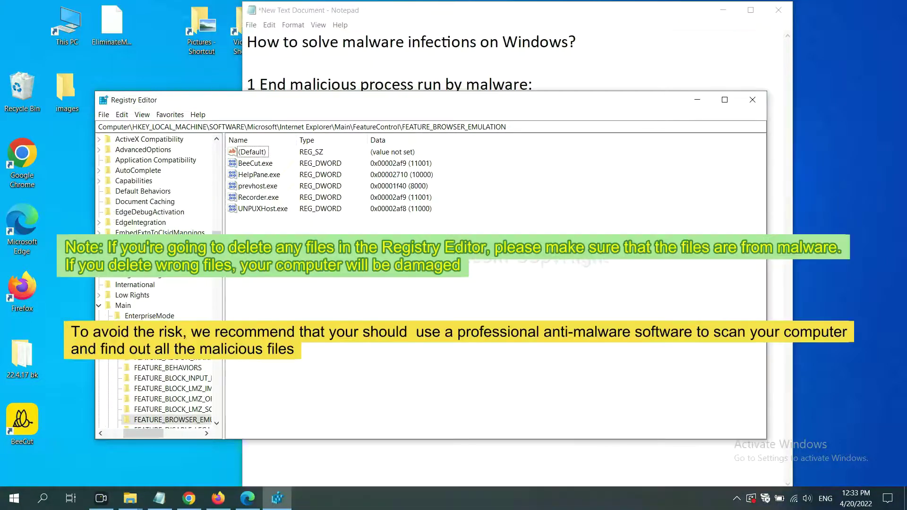
click(433, 287)
click(317, 289)
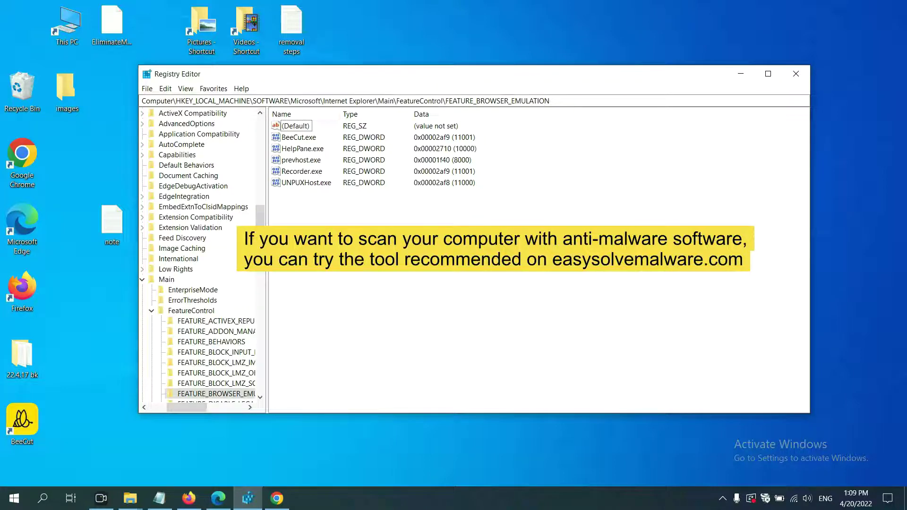
Return to Chrome and scroll through the easysolvemalware.com removal guide's steps.
click(277, 498)
scroll(659, 308, down, 1)
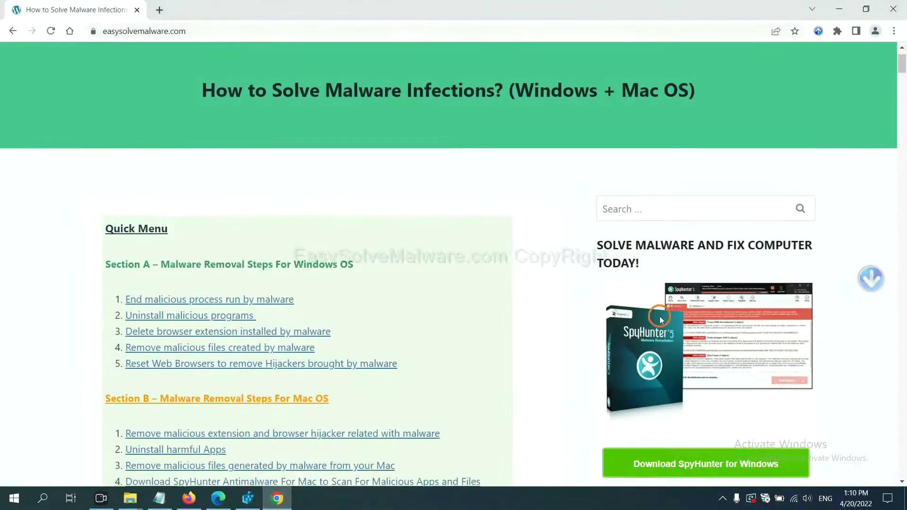
scroll(656, 332, up, 1)
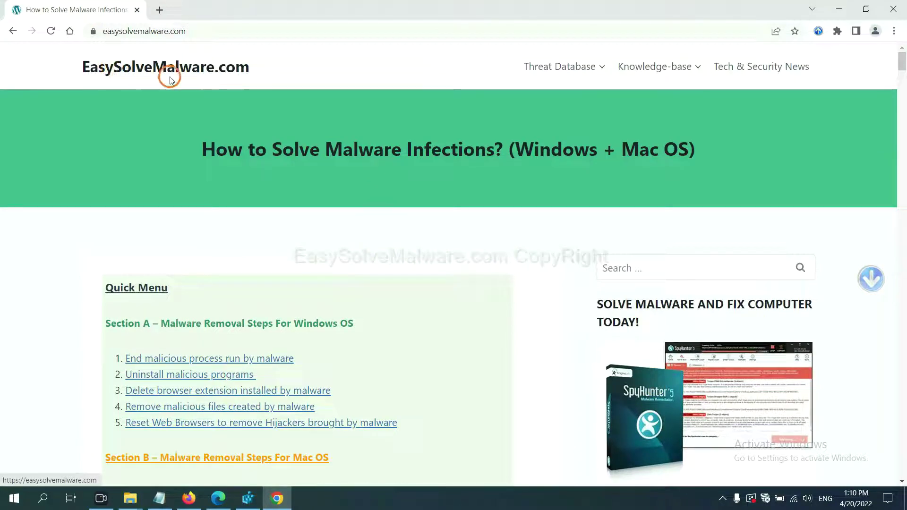
scroll(756, 353, down, 1)
scroll(756, 353, down, 2)
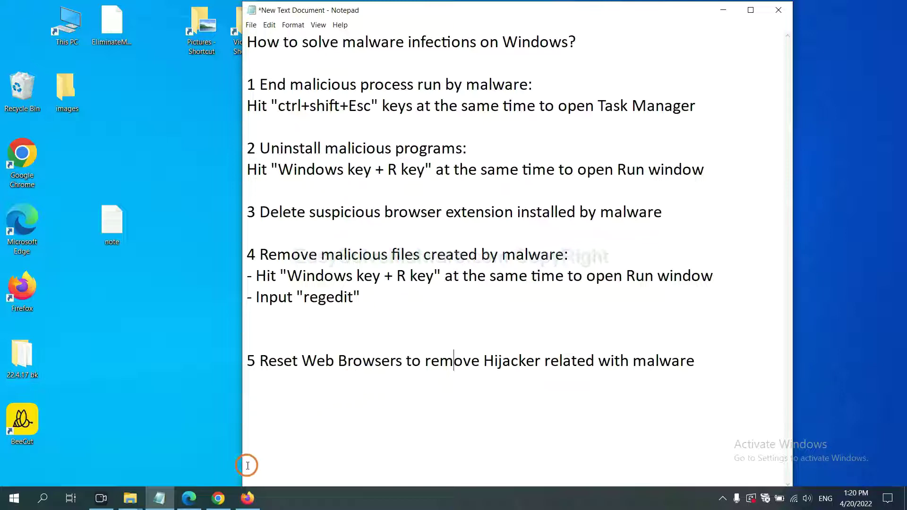
Search Chrome's settings for 'reset' and bring up the Restore settings to their original defaults prompt.
click(216, 499)
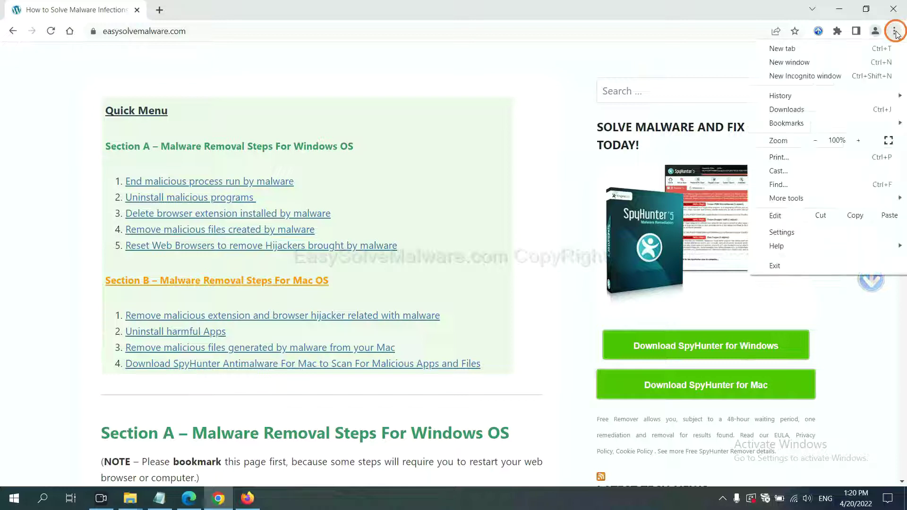
click(796, 230)
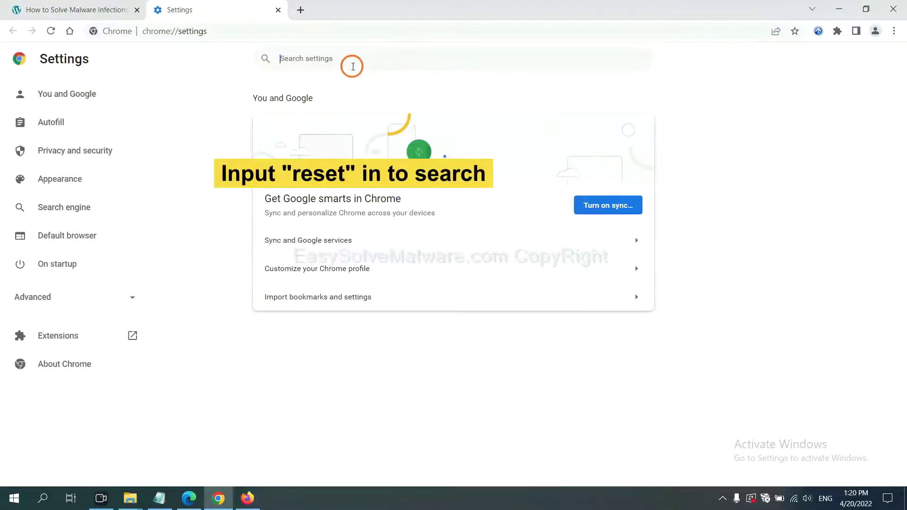
click(353, 67)
text(reset)
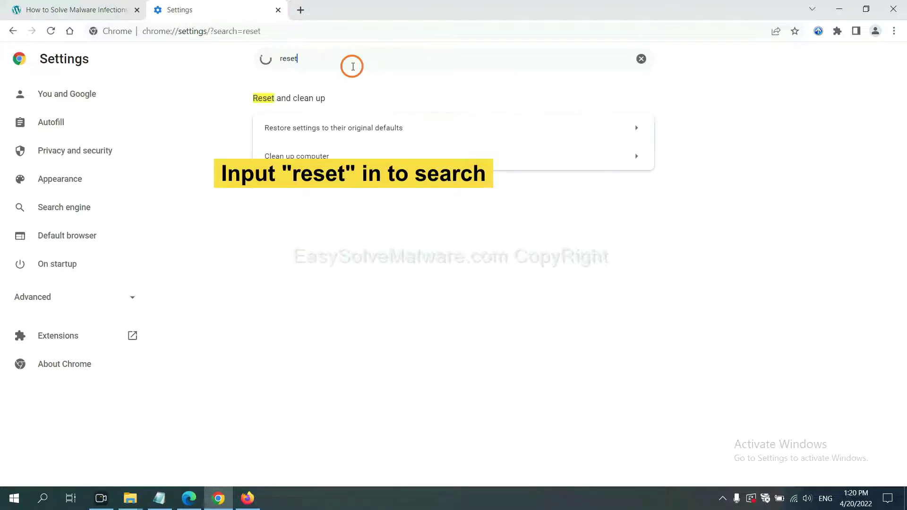
click(390, 127)
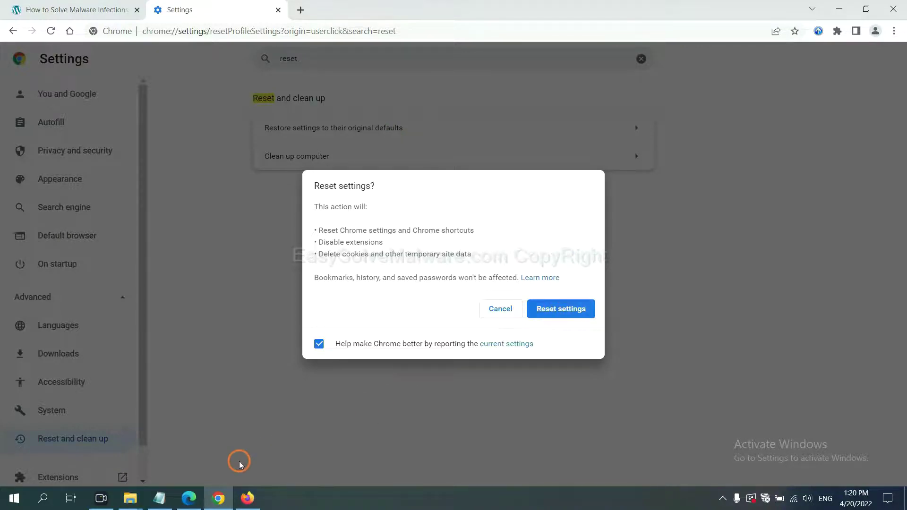
click(248, 496)
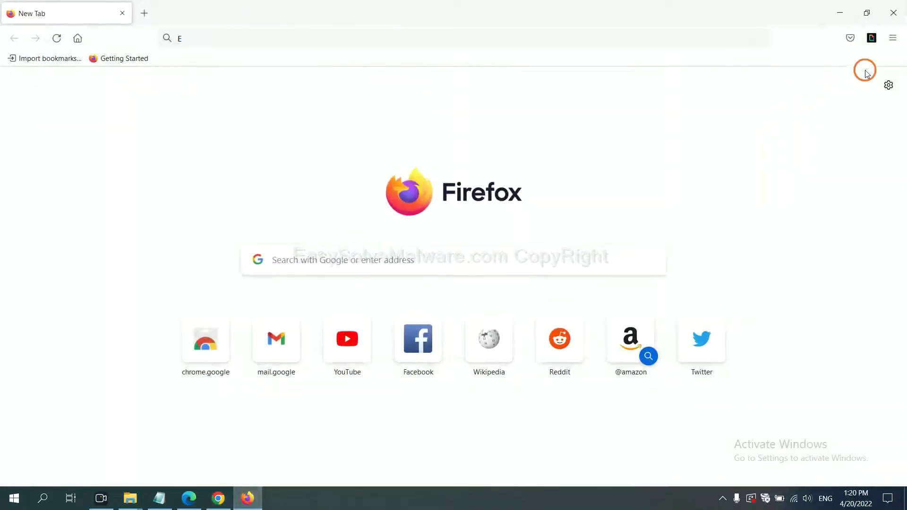
Run Refresh Firefox from Help > More troubleshooting information and confirm the refresh.
click(892, 42)
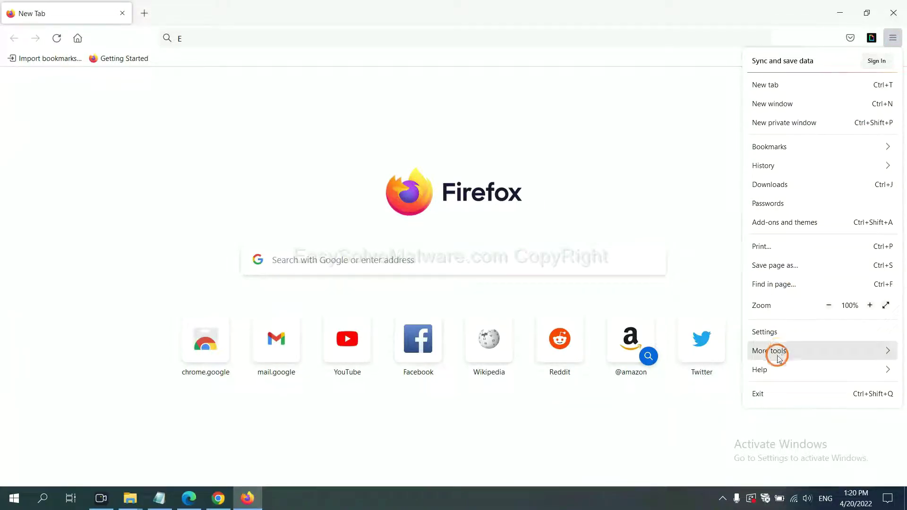
click(781, 368)
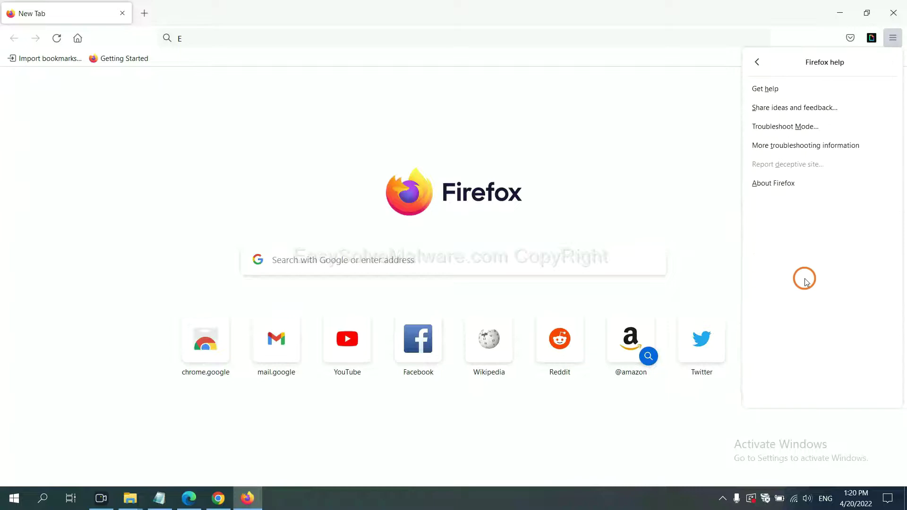
click(797, 146)
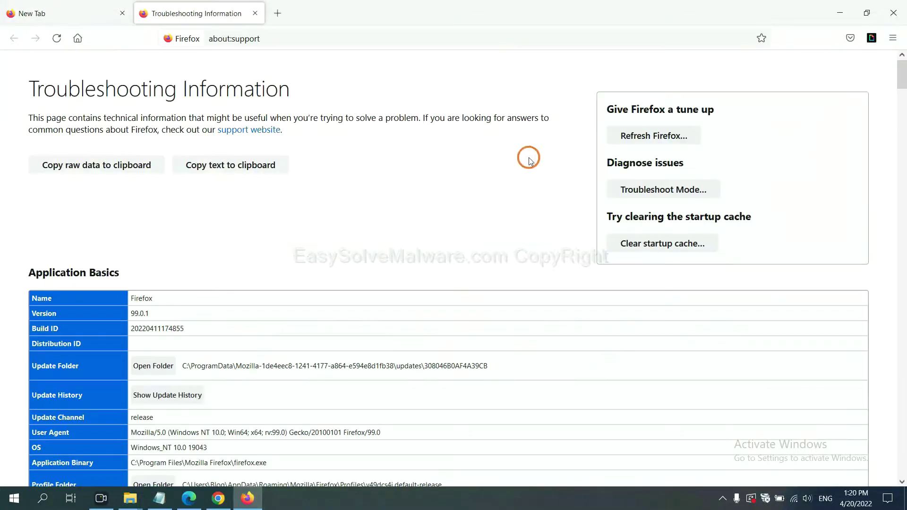
click(637, 141)
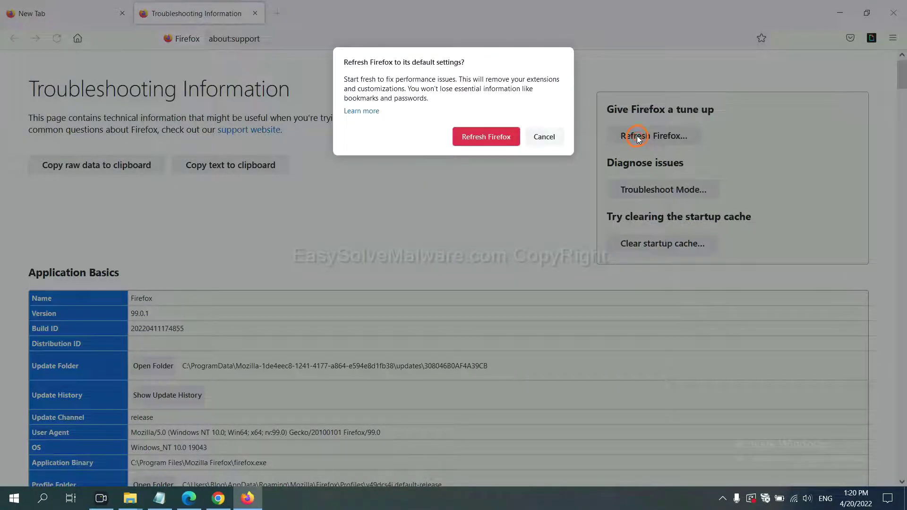
click(491, 138)
click(194, 498)
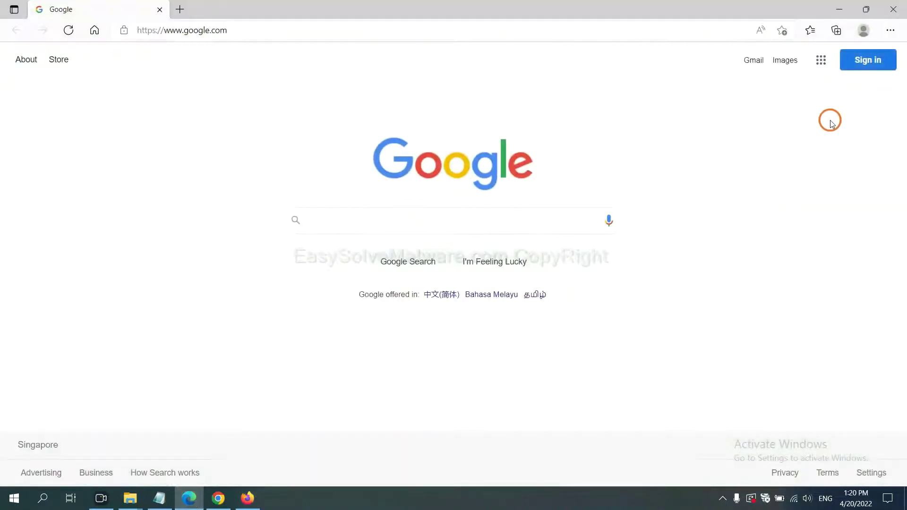
Search Edge's settings for 'reset' and bring up the Restore settings to their default values prompt.
click(890, 31)
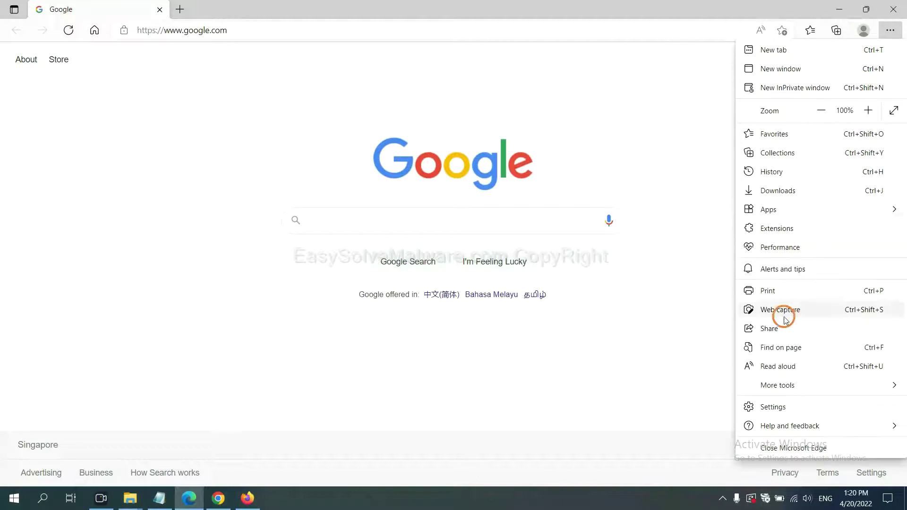
click(781, 407)
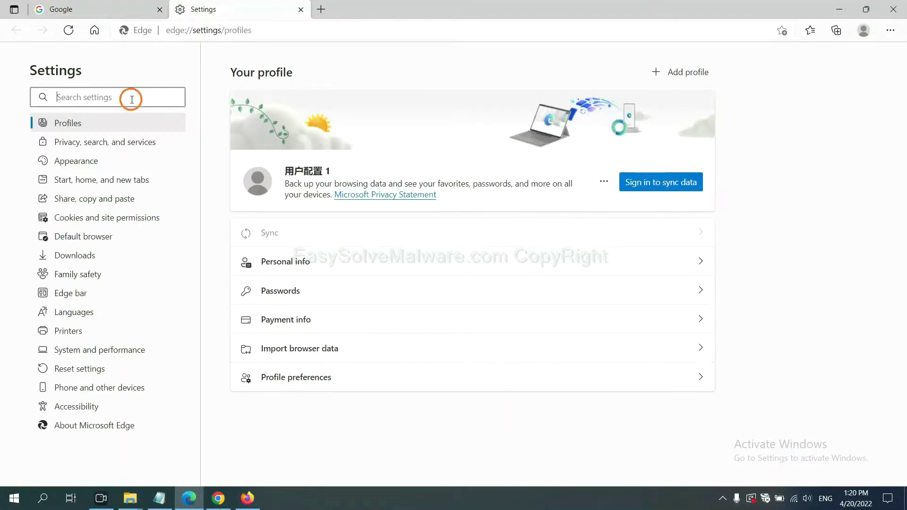
text(re)
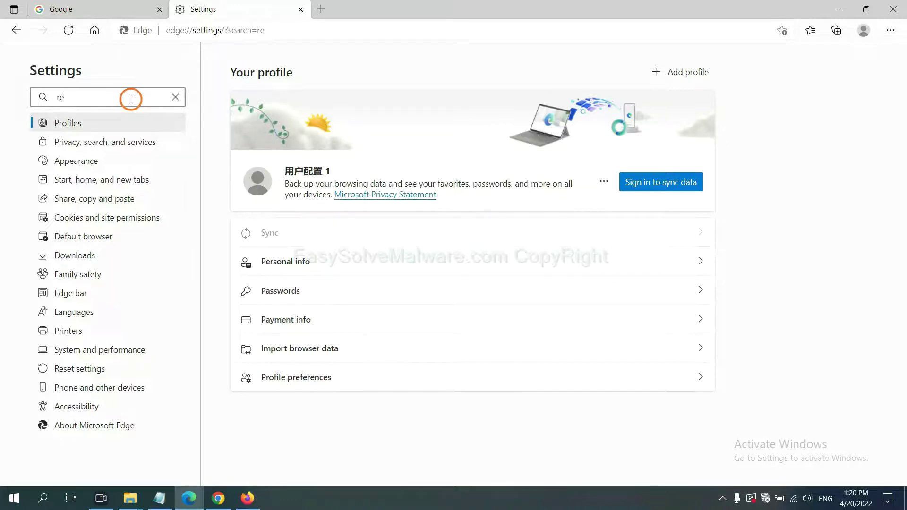
text(set)
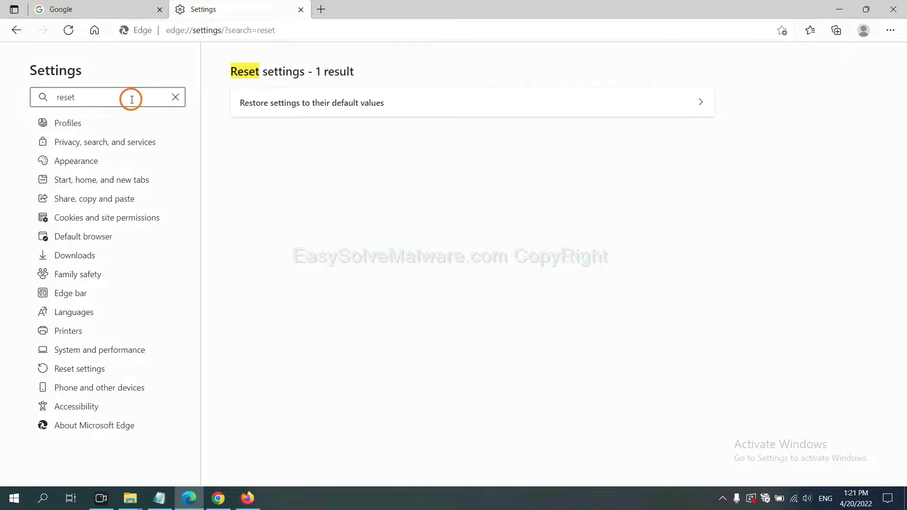
click(319, 98)
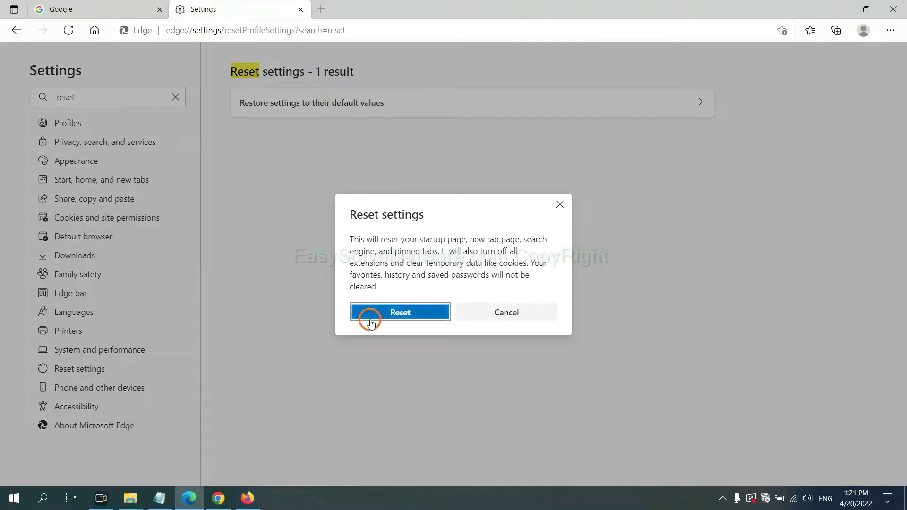